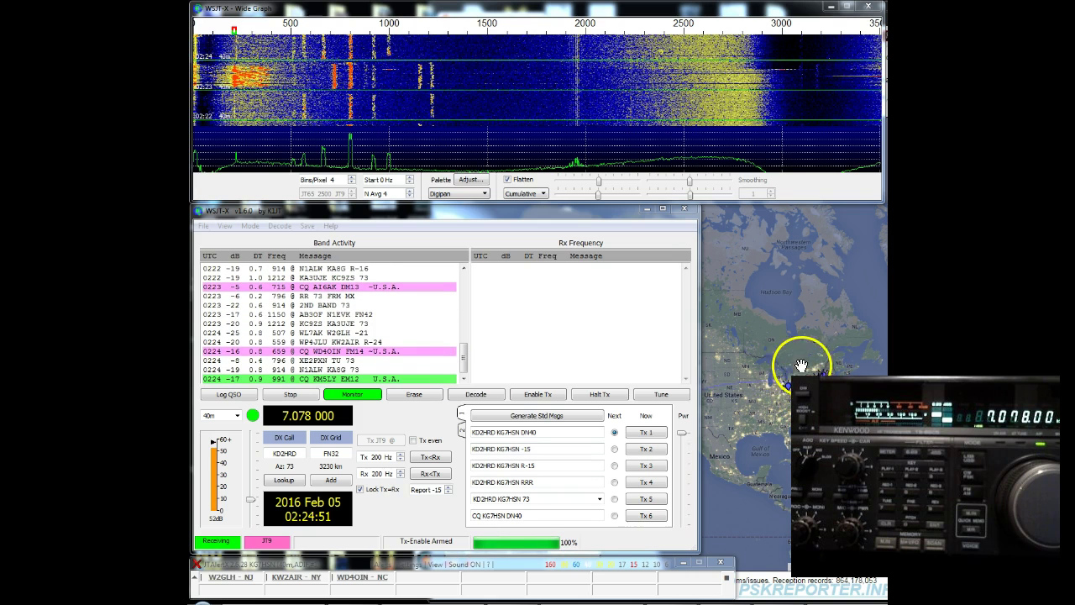
Erase the decoded messages and set the station to 7.078 MHz (40m) in JT9 mode
{"action": "left_click", "coordinate": [427, 397]}
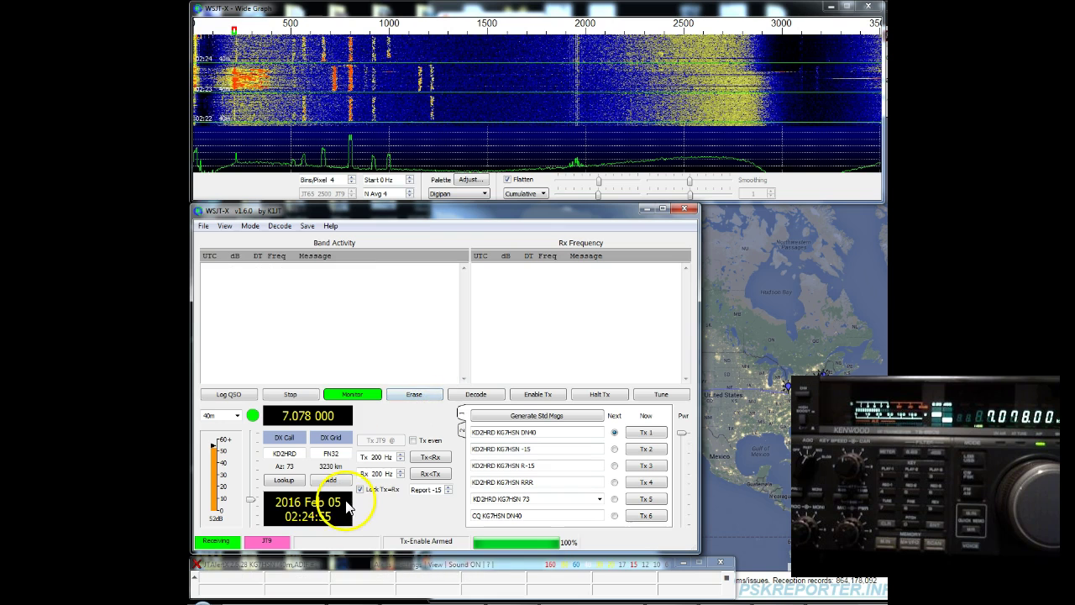
{"action": "left_click", "coordinate": [226, 416]}
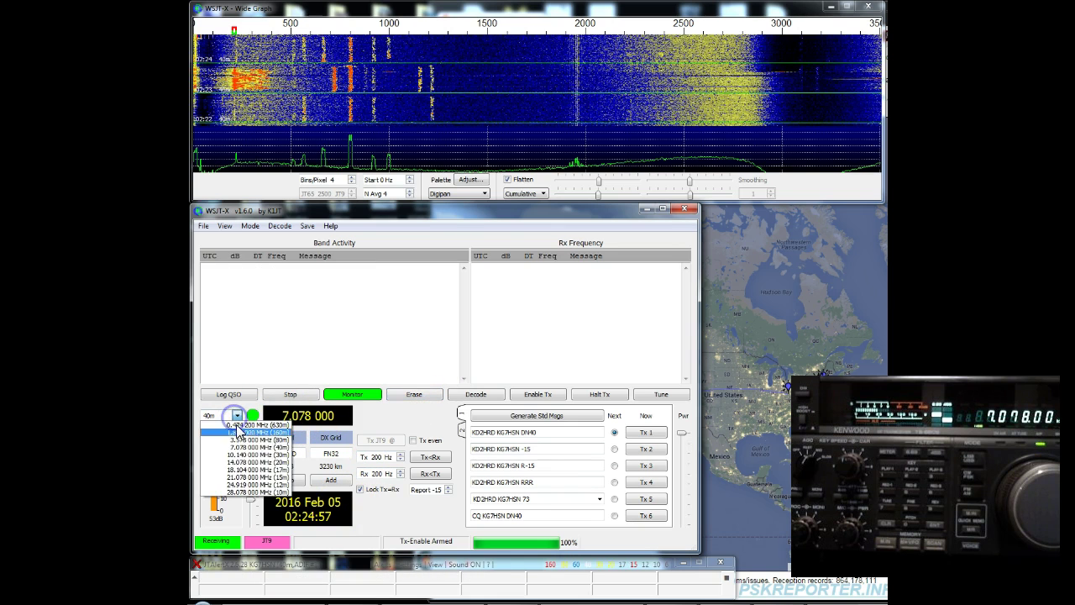
{"action": "left_click", "coordinate": [267, 448]}
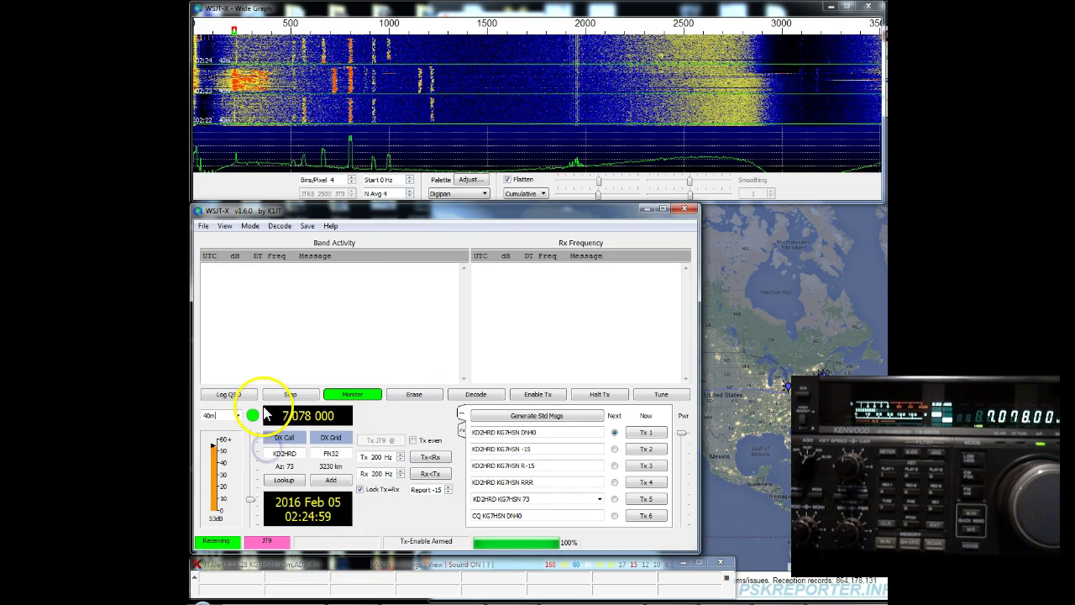
{"action": "left_click", "coordinate": [252, 227]}
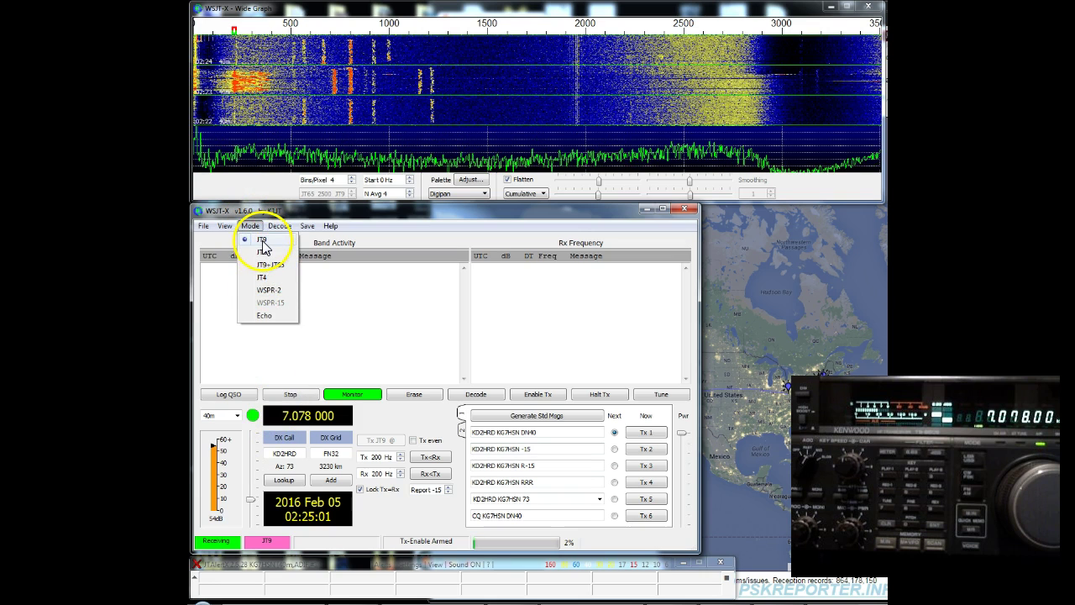
{"action": "left_click", "coordinate": [263, 243]}
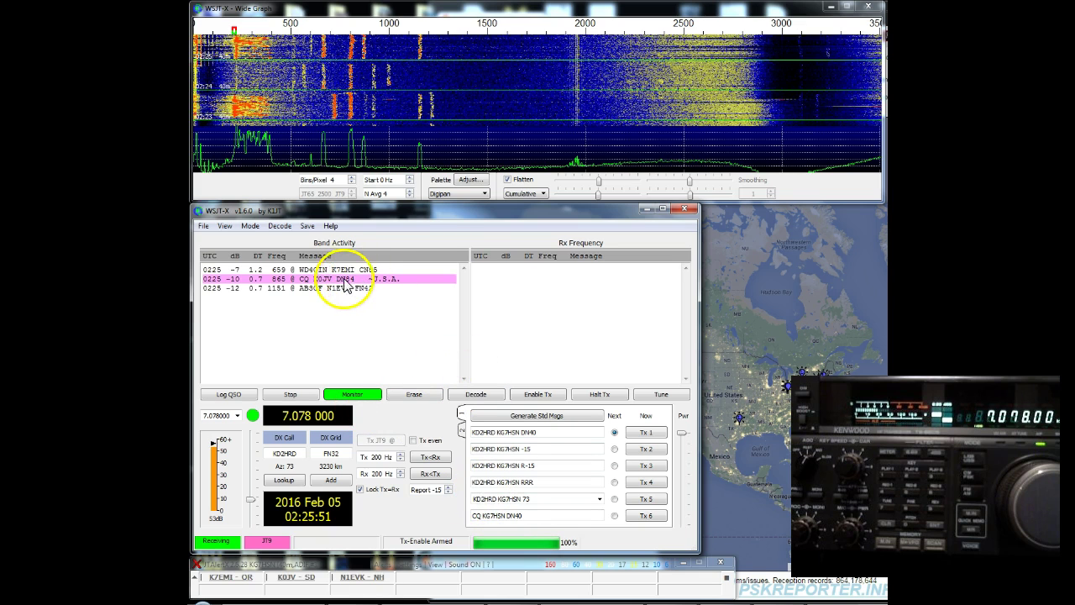
Answer the CQ call at 865 Hz from grid DN84 in the band activity
{"action": "double_click", "coordinate": [290, 284]}
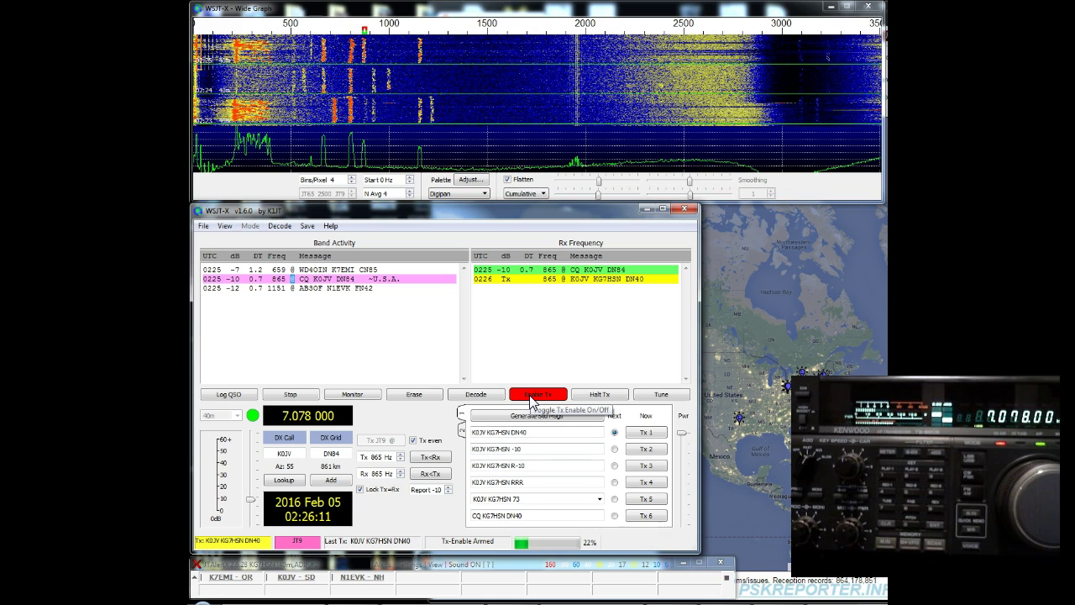
Review the general settings, including whether double-clicking a call sets Tx enable, and close them
{"action": "left_click", "coordinate": [204, 226]}
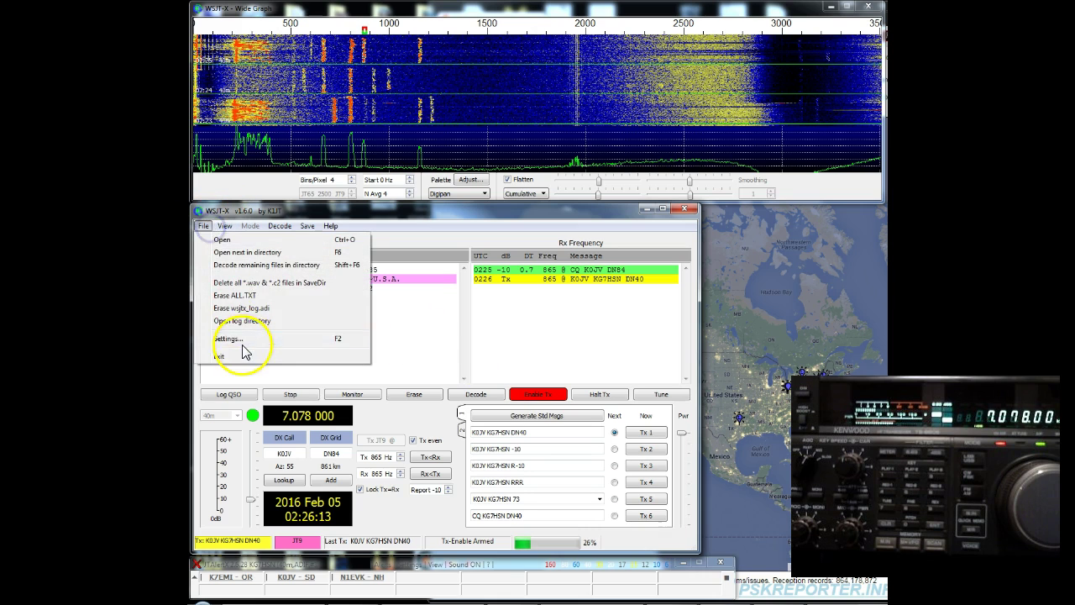
{"action": "left_click", "coordinate": [241, 341]}
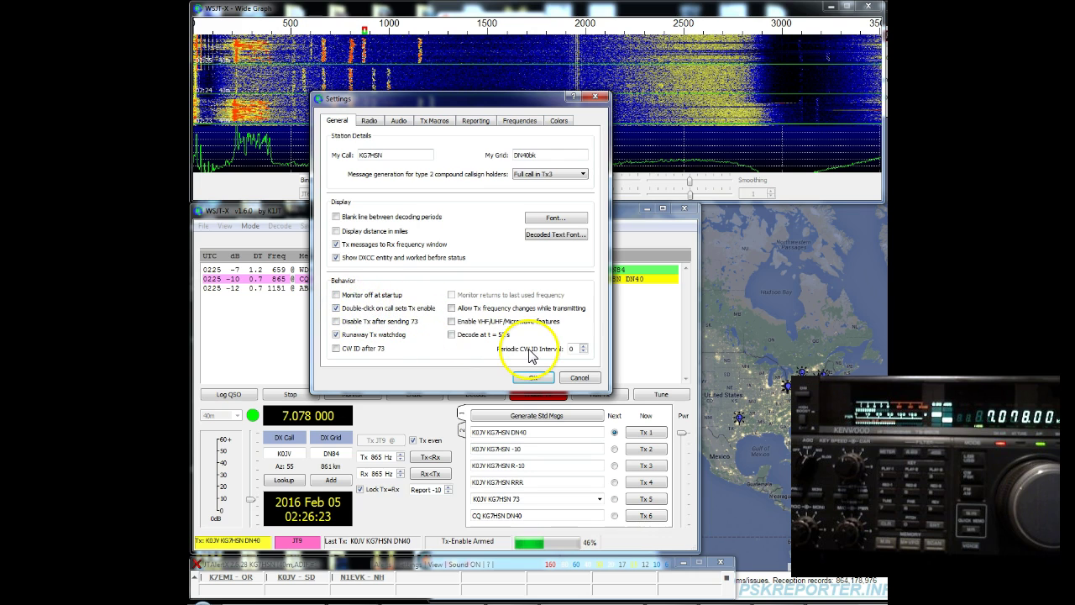
{"action": "left_click", "coordinate": [535, 378]}
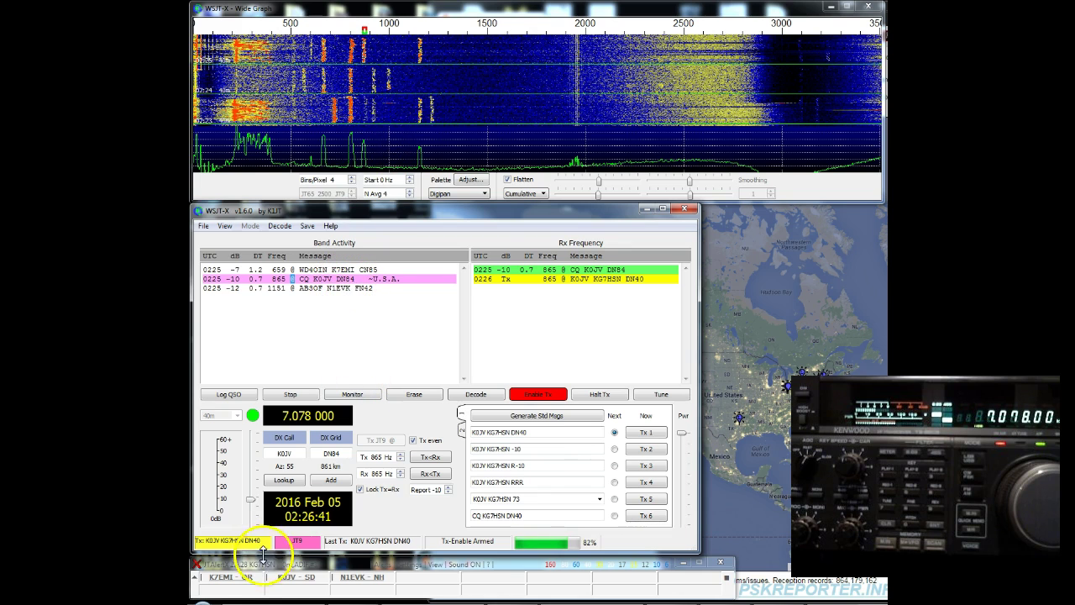
Reply to the +00 report received at 865 Hz with the Tx 3 message, setting the signal report to -16
{"action": "mouse_move", "coordinate": [301, 579]}
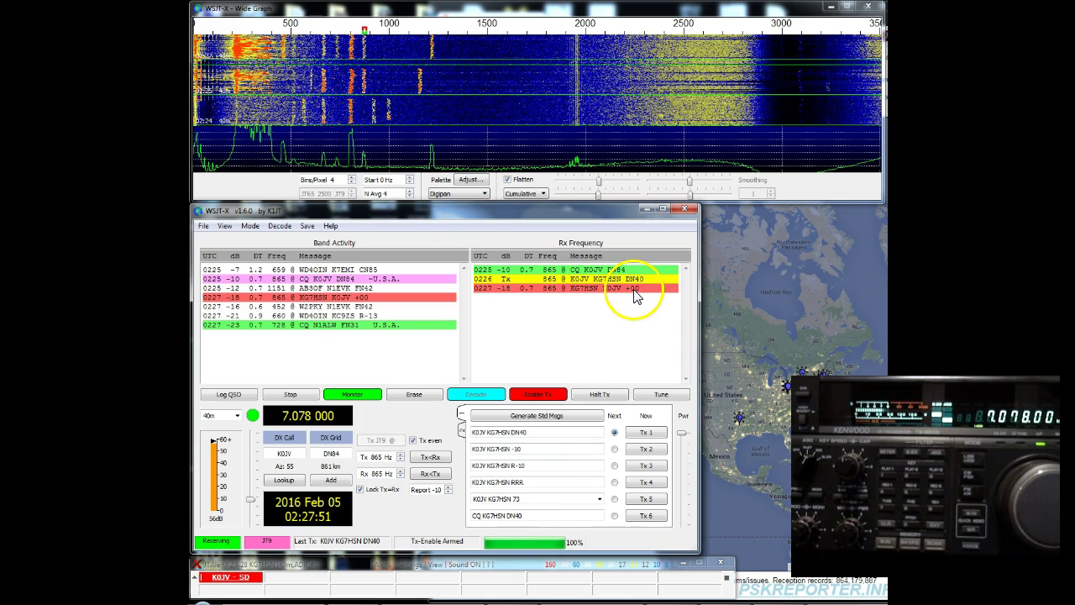
{"action": "double_click", "coordinate": [585, 289]}
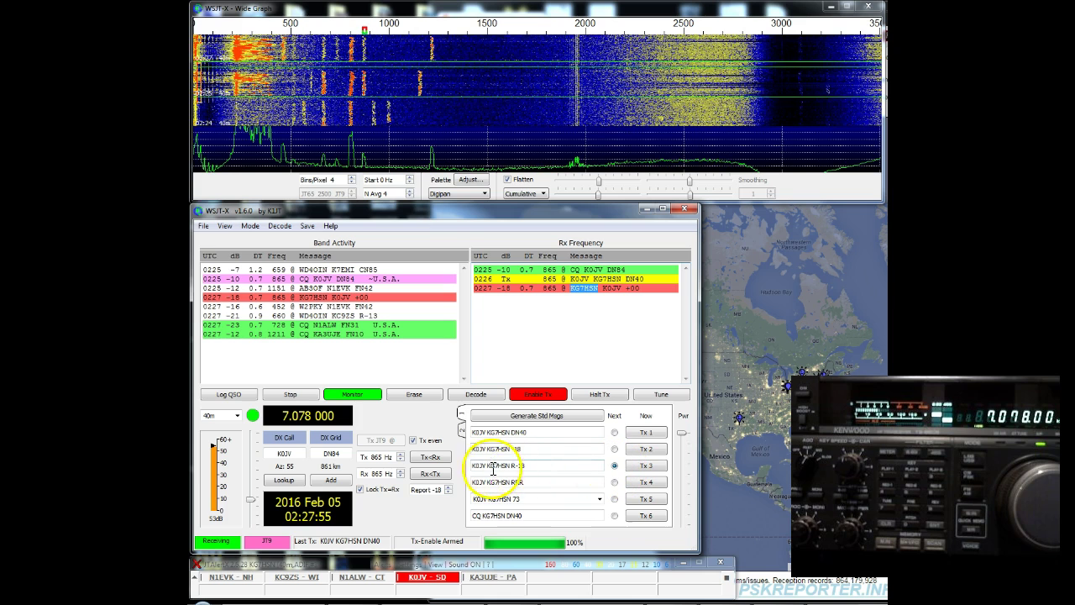
{"action": "left_click", "coordinate": [449, 487]}
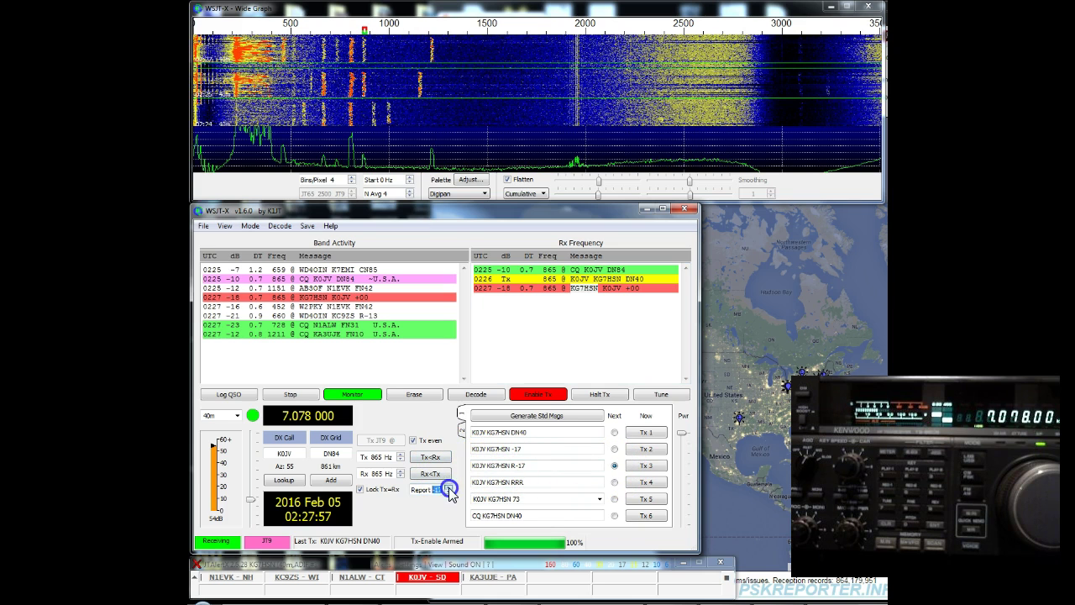
{"action": "left_click", "coordinate": [543, 468]}
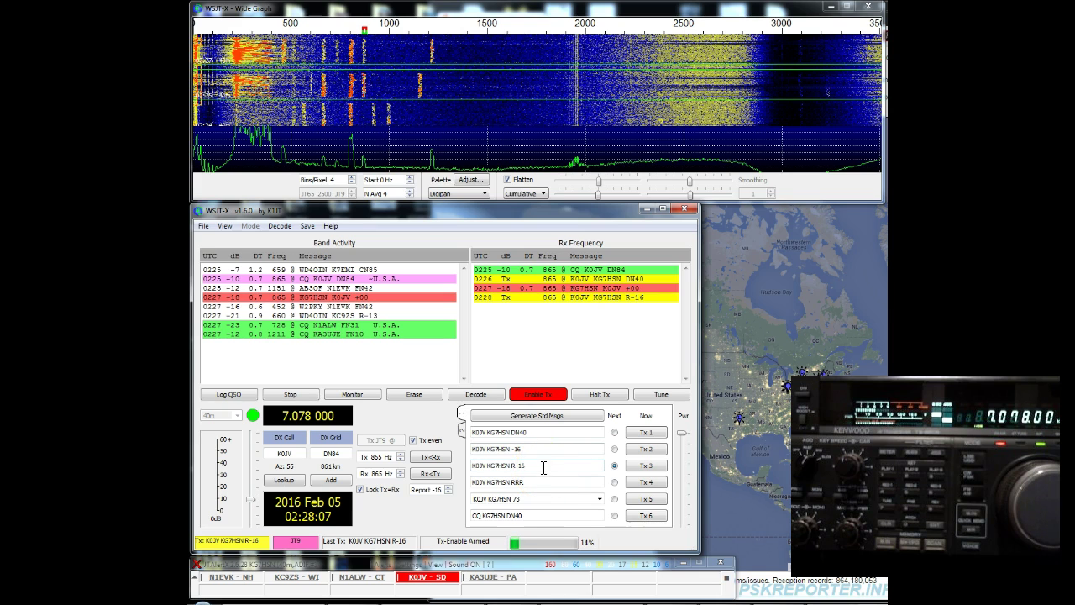
{"action": "left_click", "coordinate": [560, 477]}
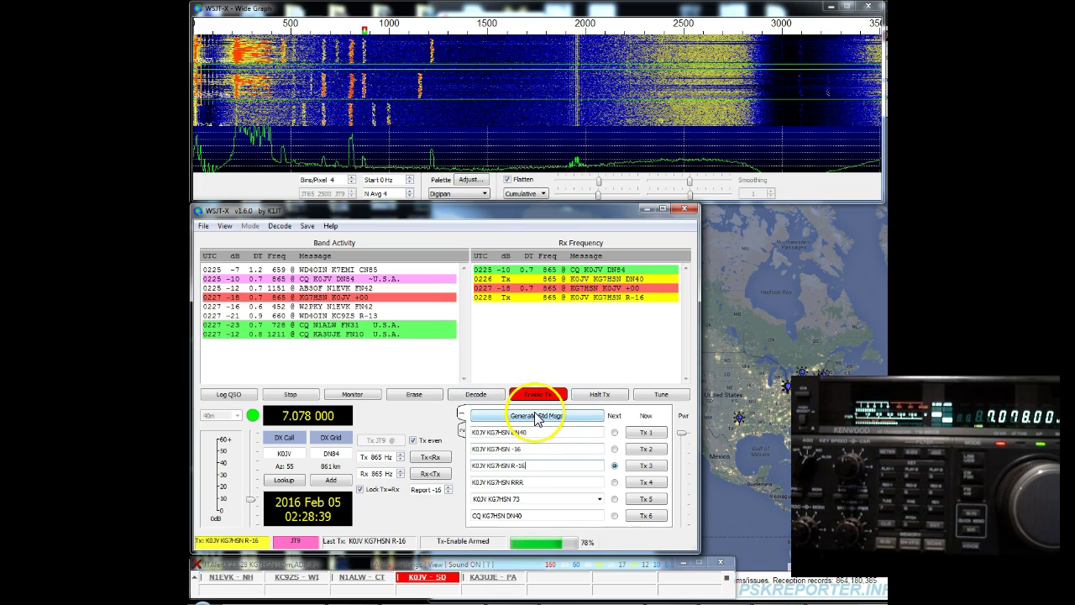
Try adding an E to the DX call and regenerating the standard messages, and restore the original call
{"action": "left_click", "coordinate": [302, 455]}
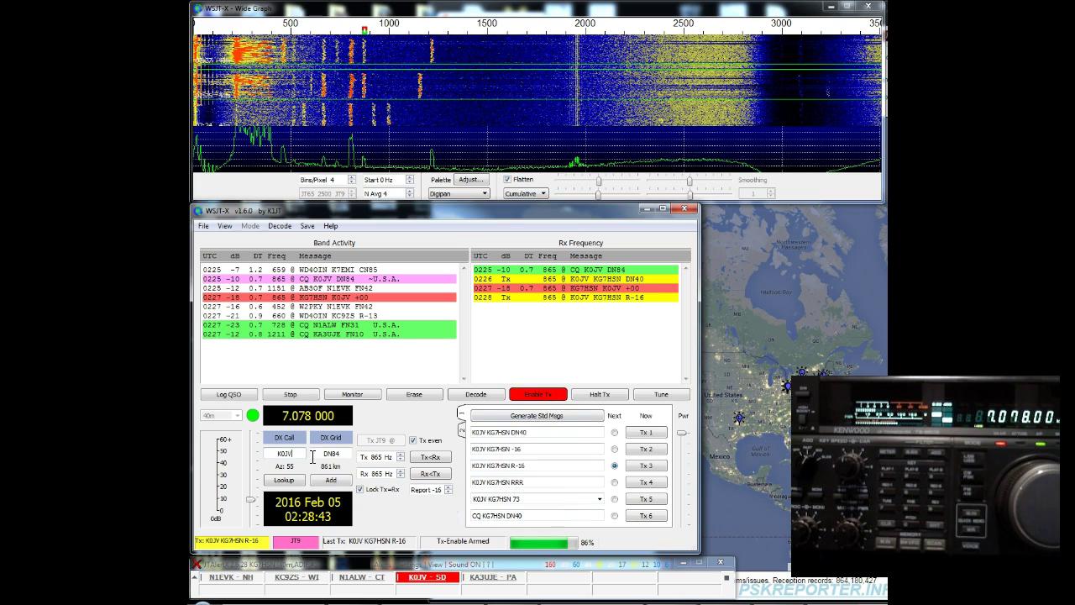
{"action": "type", "text": "E"}
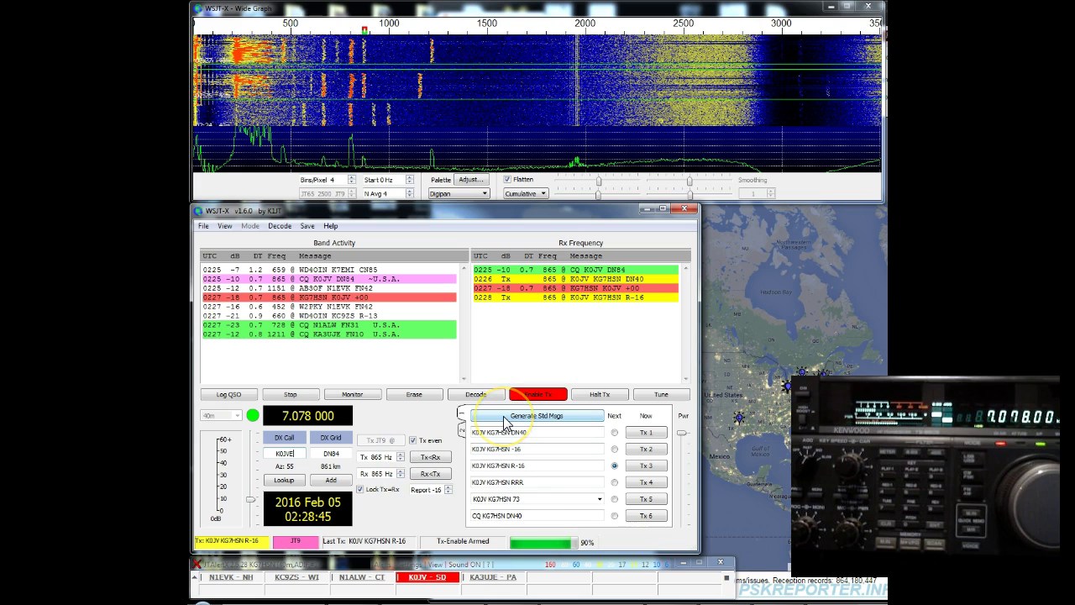
{"action": "left_click", "coordinate": [505, 417]}
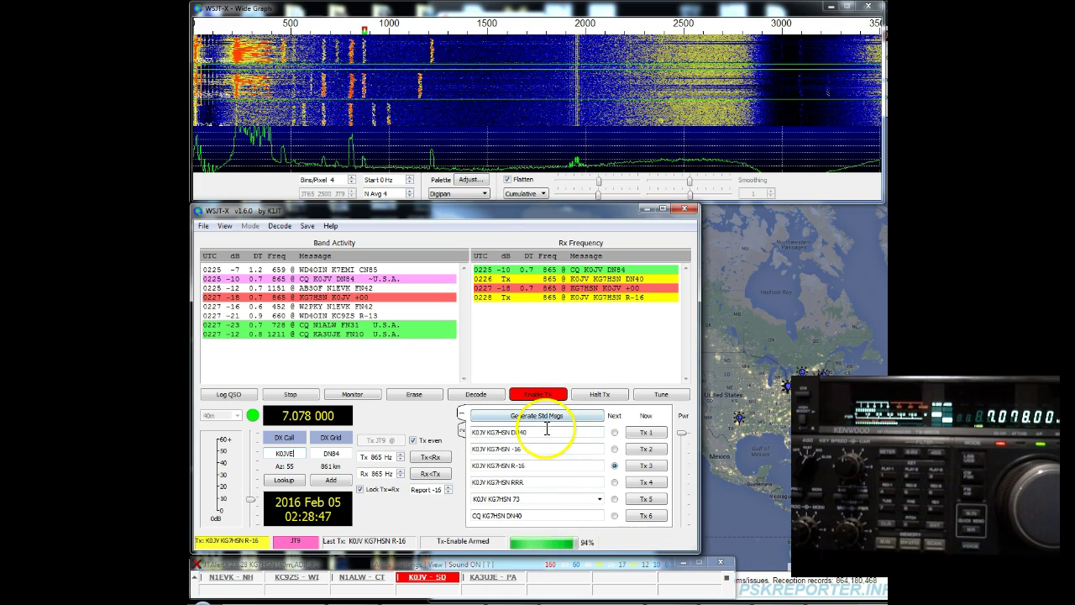
{"action": "left_click", "coordinate": [286, 454]}
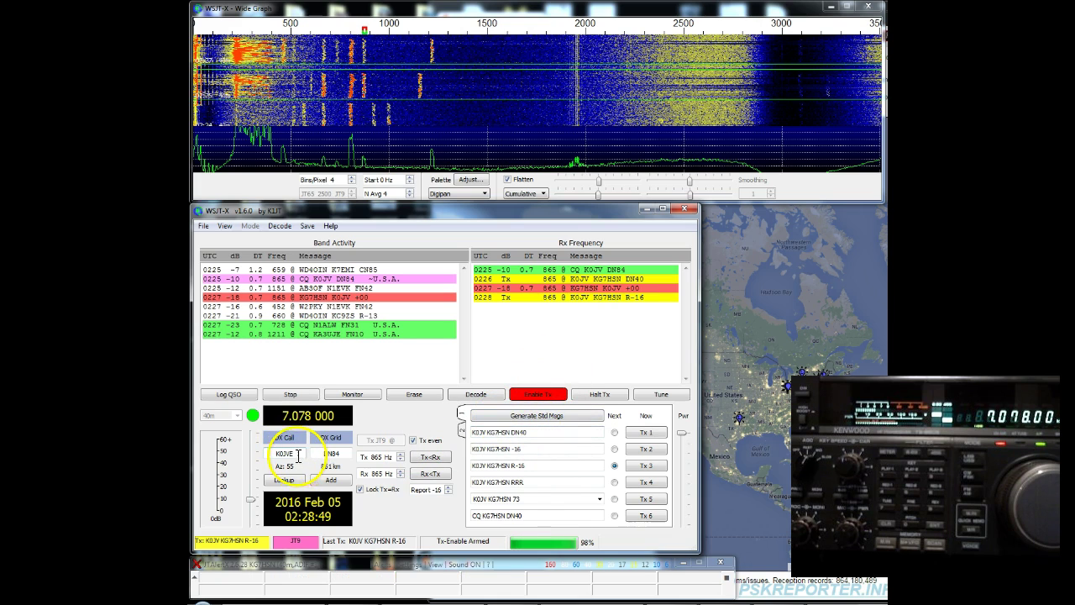
{"action": "left_click", "coordinate": [536, 415]}
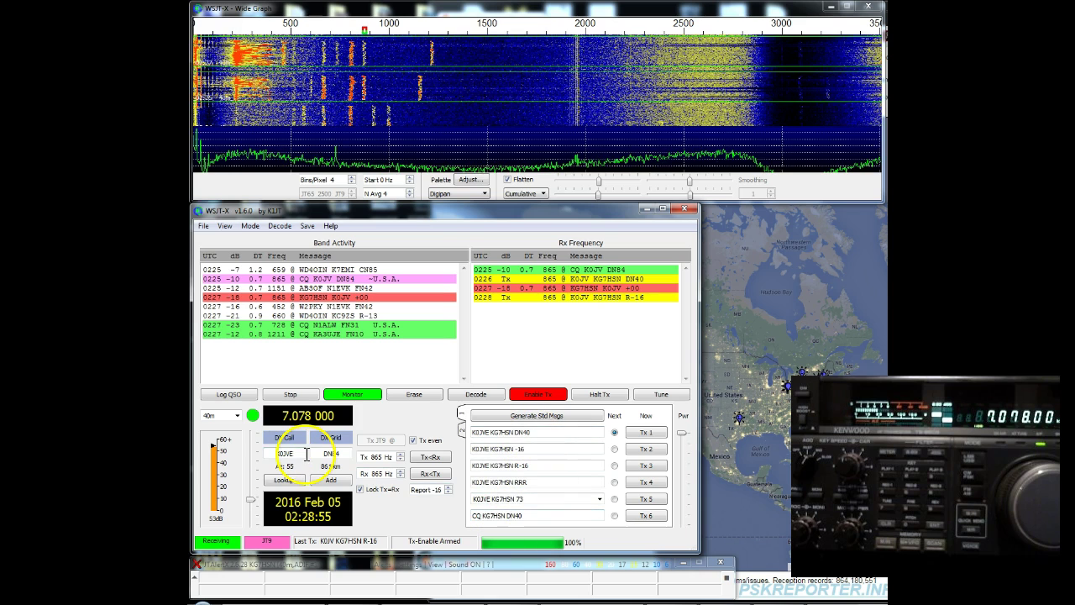
{"action": "left_click", "coordinate": [538, 415]}
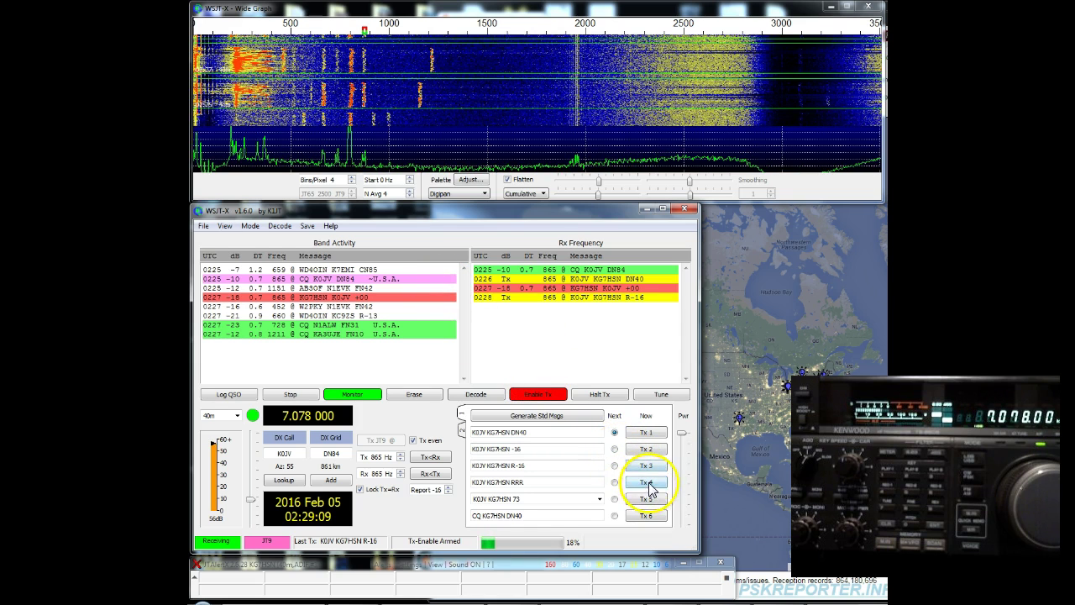
{"action": "left_click", "coordinate": [383, 458]}
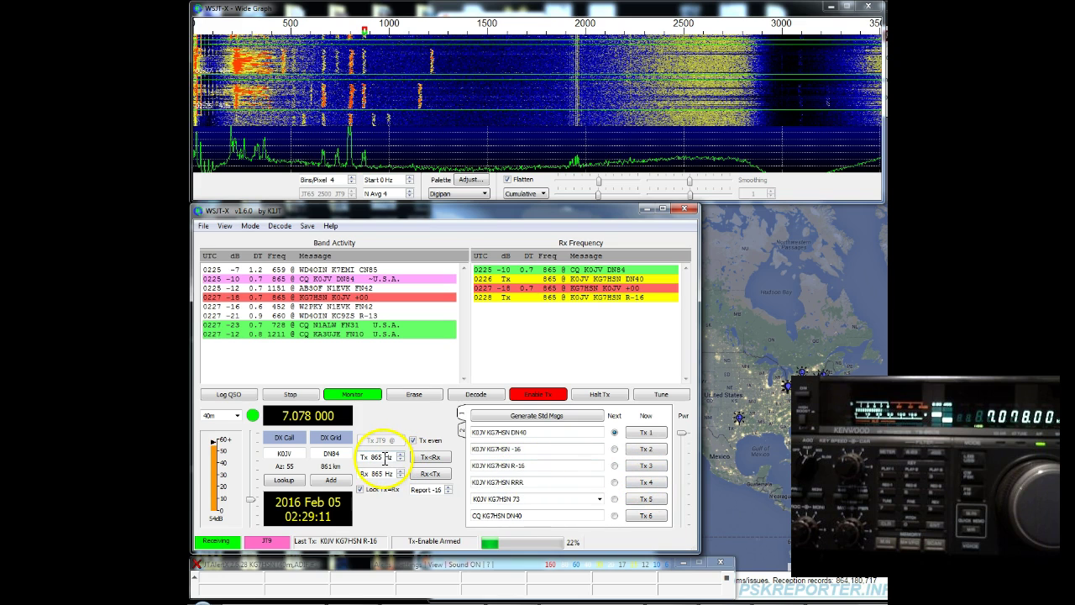
{"action": "double_click", "coordinate": [380, 457]}
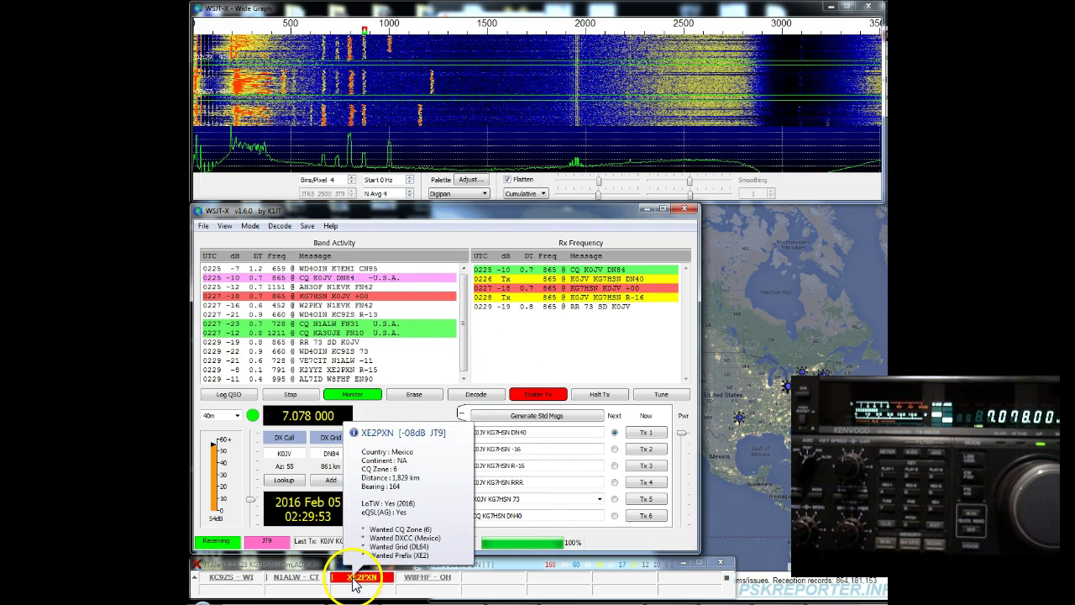
Send the 73 message (Tx 5) as the next transmission and turn off Tx enable once it is sent
{"action": "double_click", "coordinate": [575, 306]}
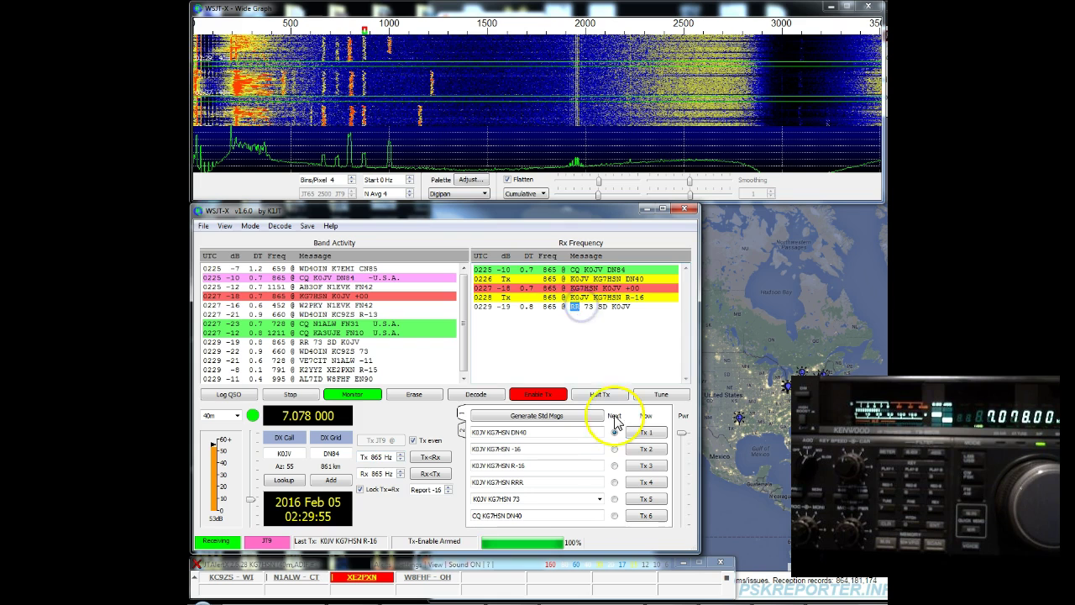
{"action": "left_click", "coordinate": [615, 500]}
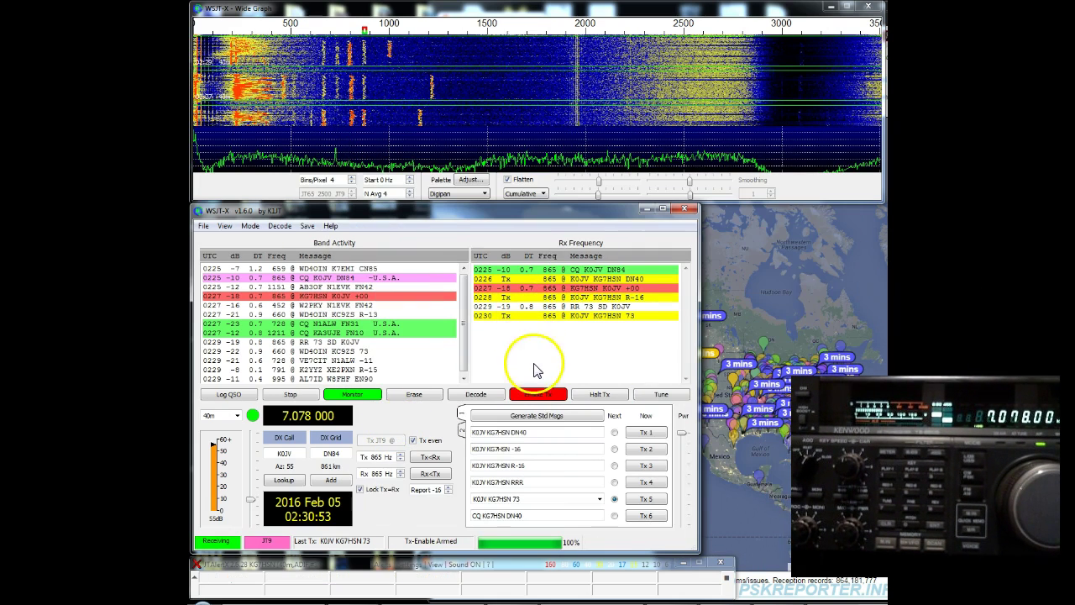
{"action": "left_click", "coordinate": [539, 402]}
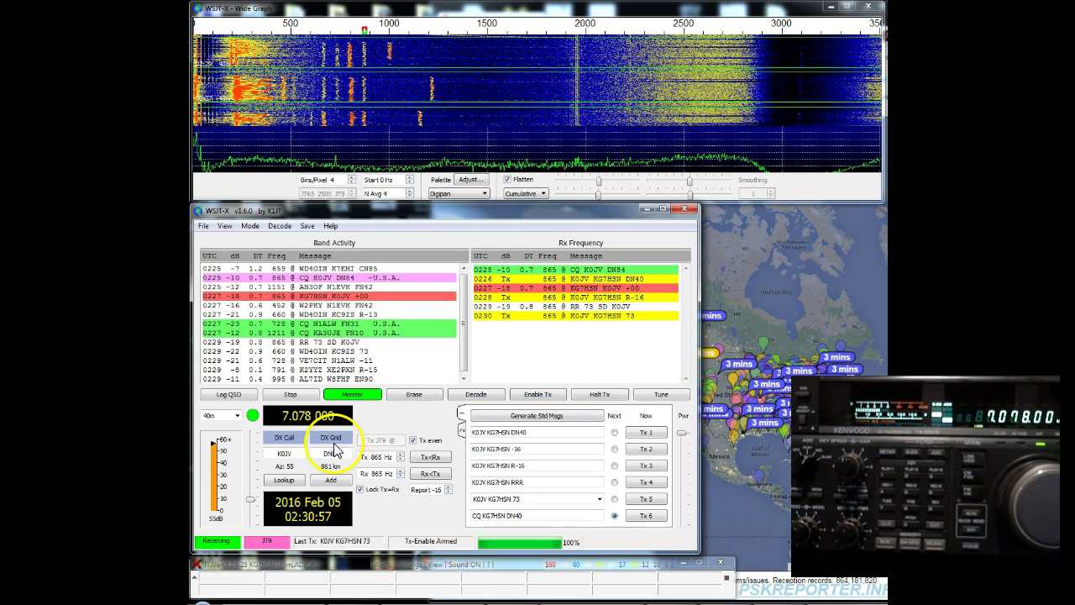
Log the completed contact with the prefilled details, moving the log dialog over the main window to review them
{"action": "left_click", "coordinate": [230, 394]}
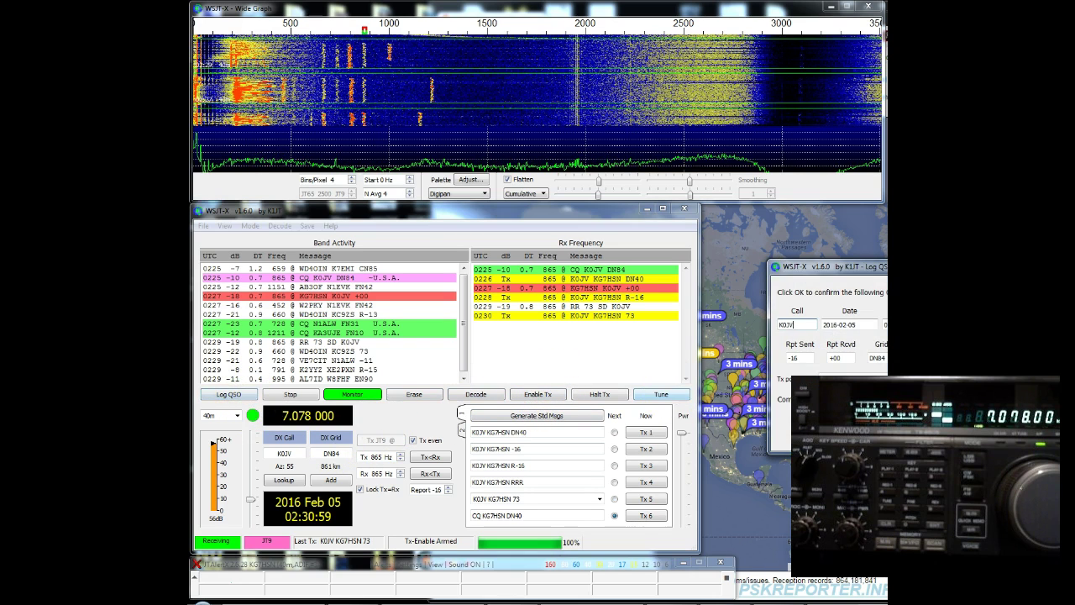
{"action": "left_click_drag", "start_coordinate": [852, 266], "coordinate": [494, 265]}
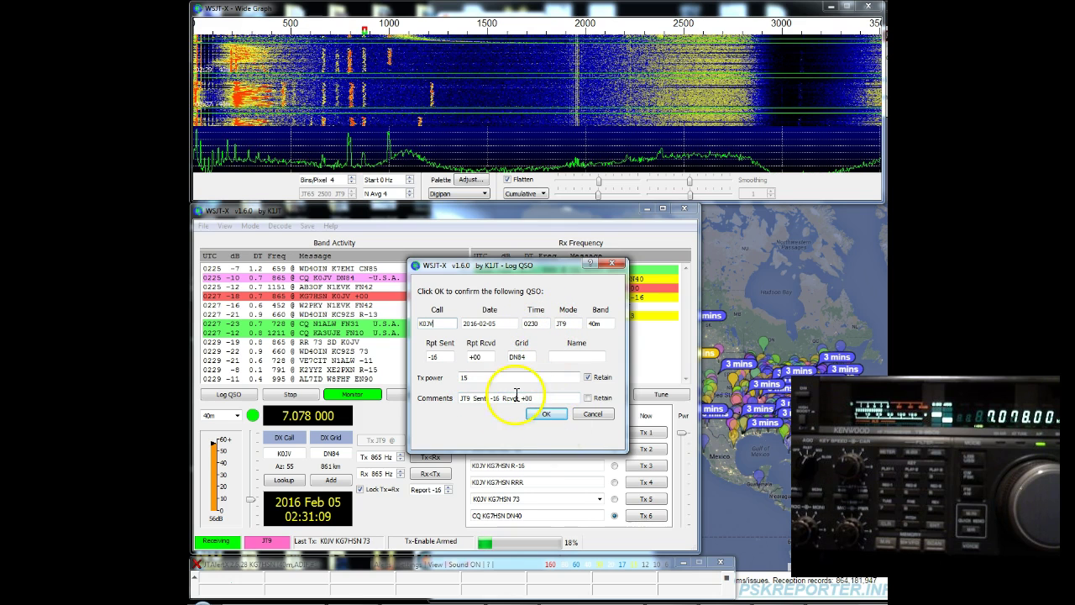
{"action": "left_click", "coordinate": [544, 417]}
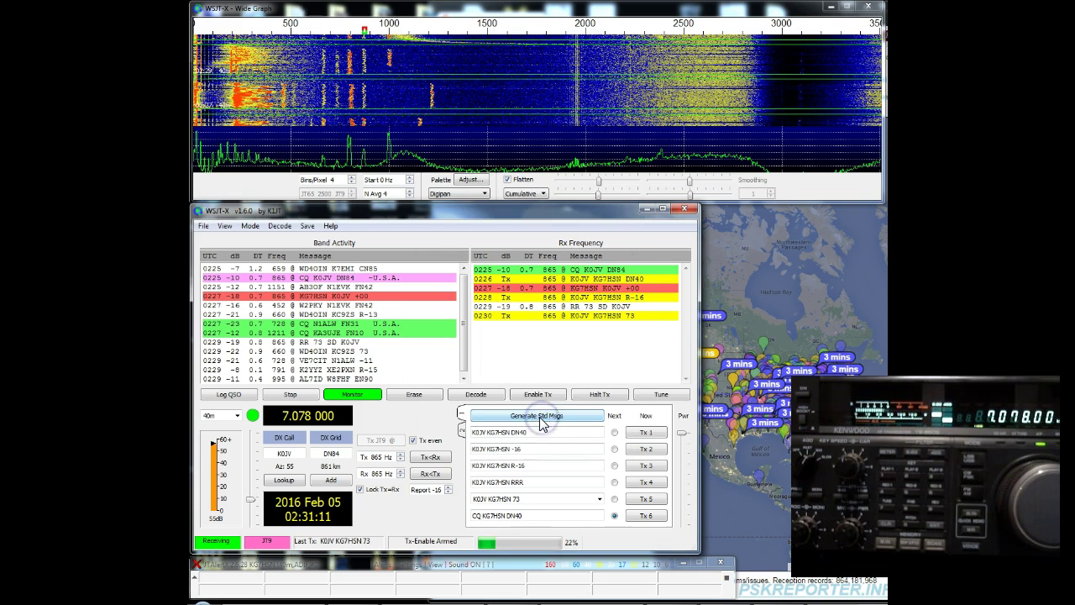
{"action": "left_click", "coordinate": [463, 547]}
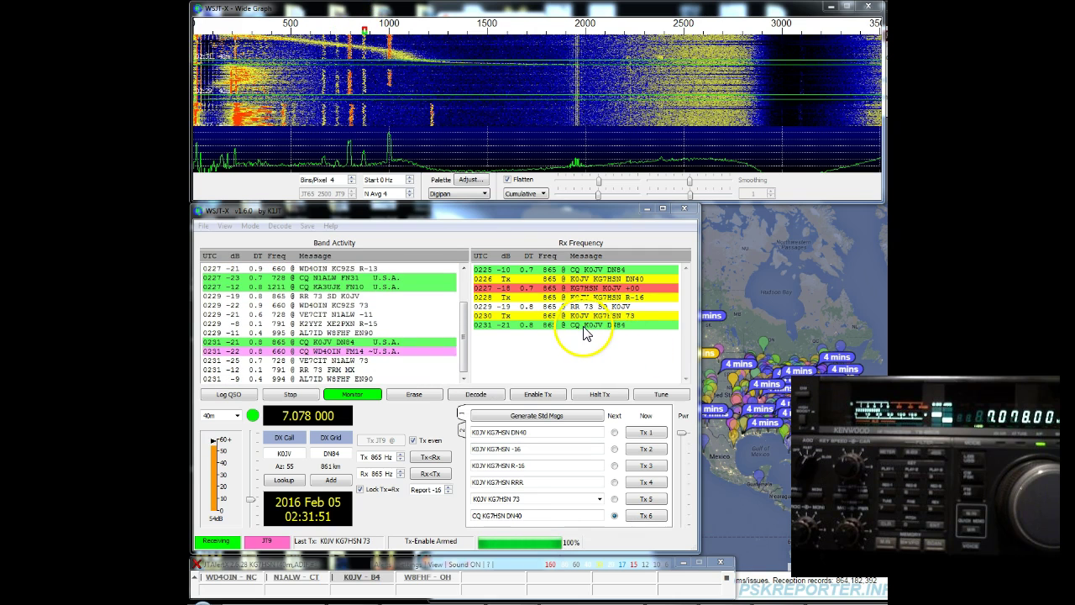
Move the linked Tx and Rx frequencies to 914 Hz on the waterfall
{"action": "left_click", "coordinate": [371, 40]}
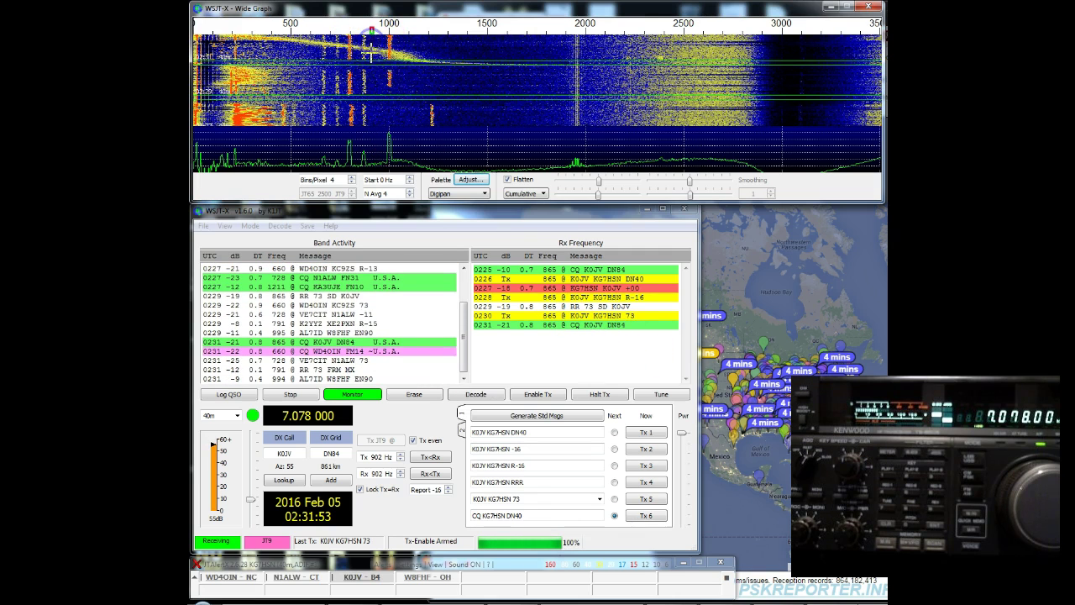
{"action": "left_click", "coordinate": [420, 290]}
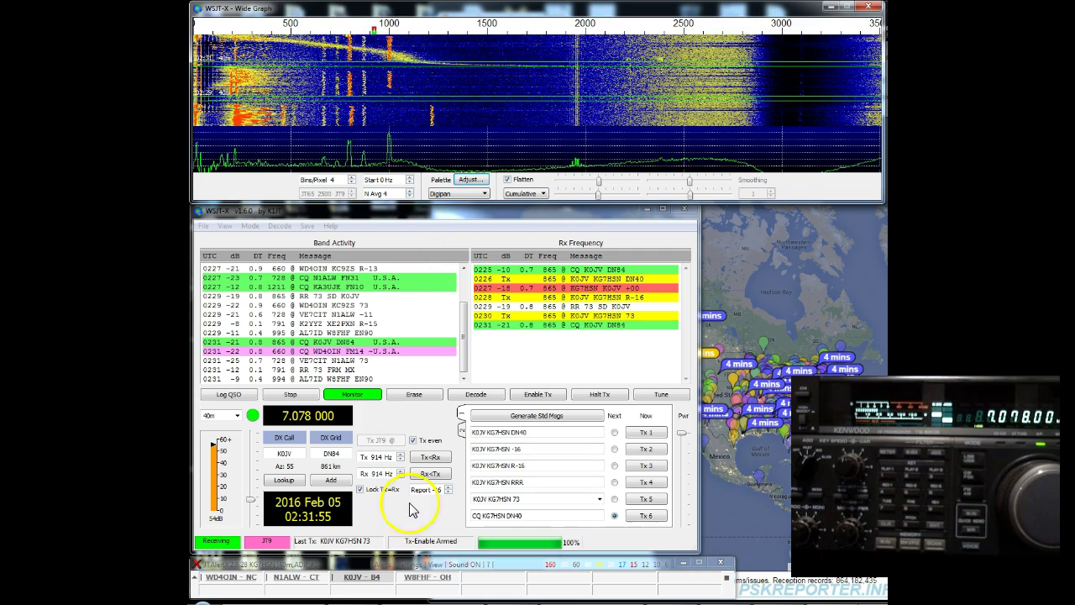
{"action": "left_click", "coordinate": [413, 440]}
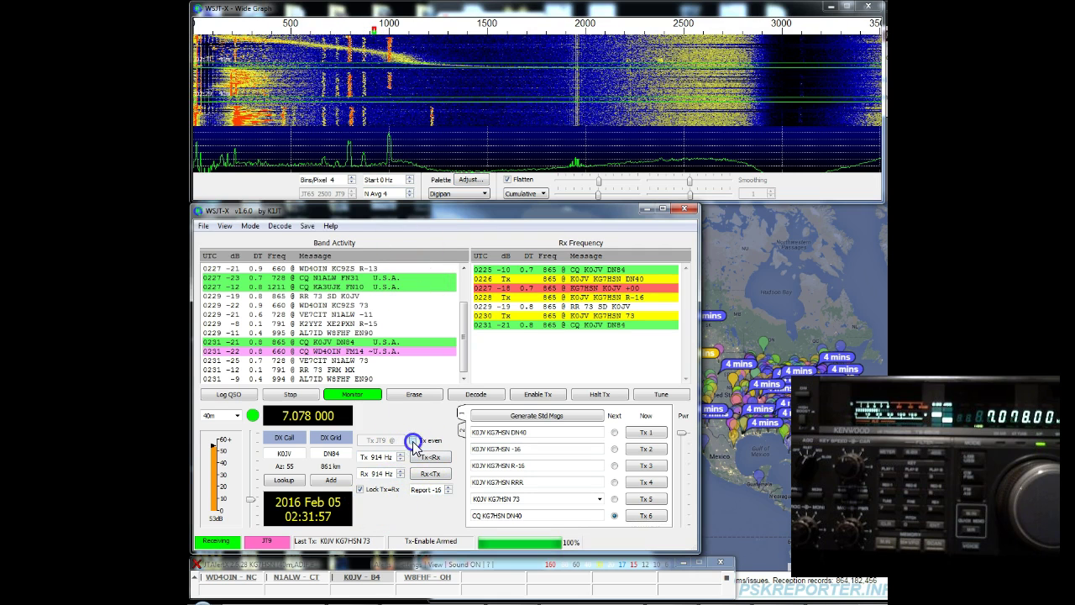
Unlock the Tx frequency from the Rx frequency and set the Rx frequency to 1000 Hz
{"action": "left_click", "coordinate": [360, 490]}
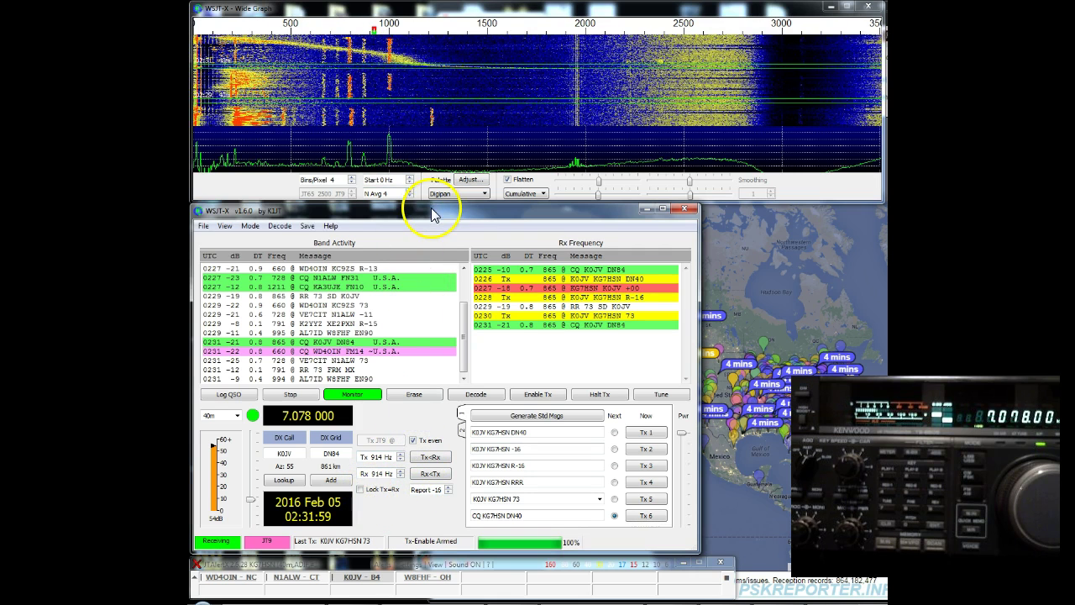
{"action": "double_click", "coordinate": [370, 472]}
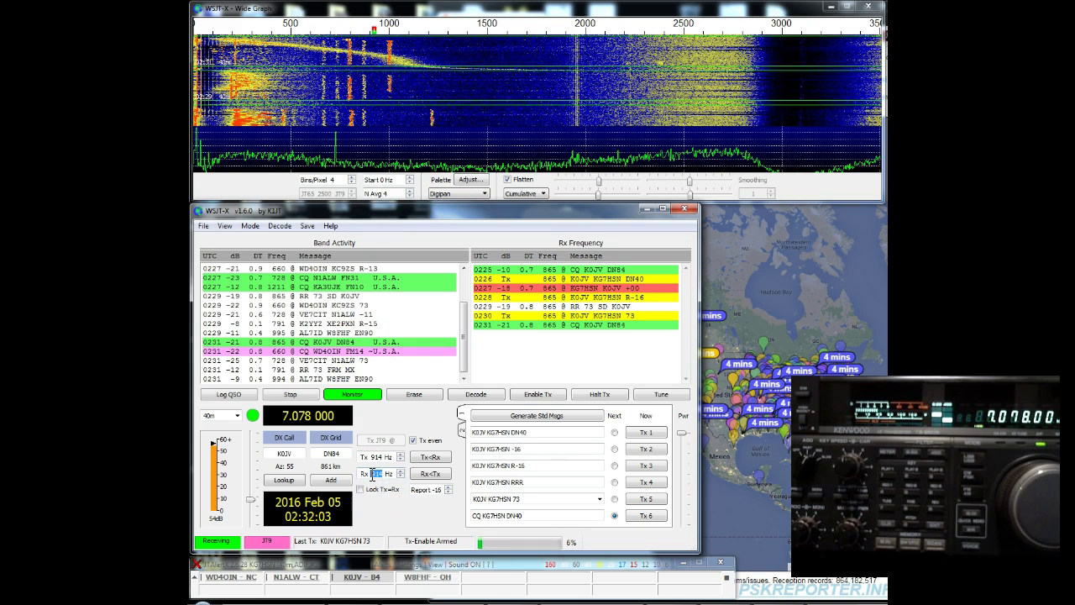
{"action": "type", "text": "1000"}
{"action": "key", "text": "Return"}
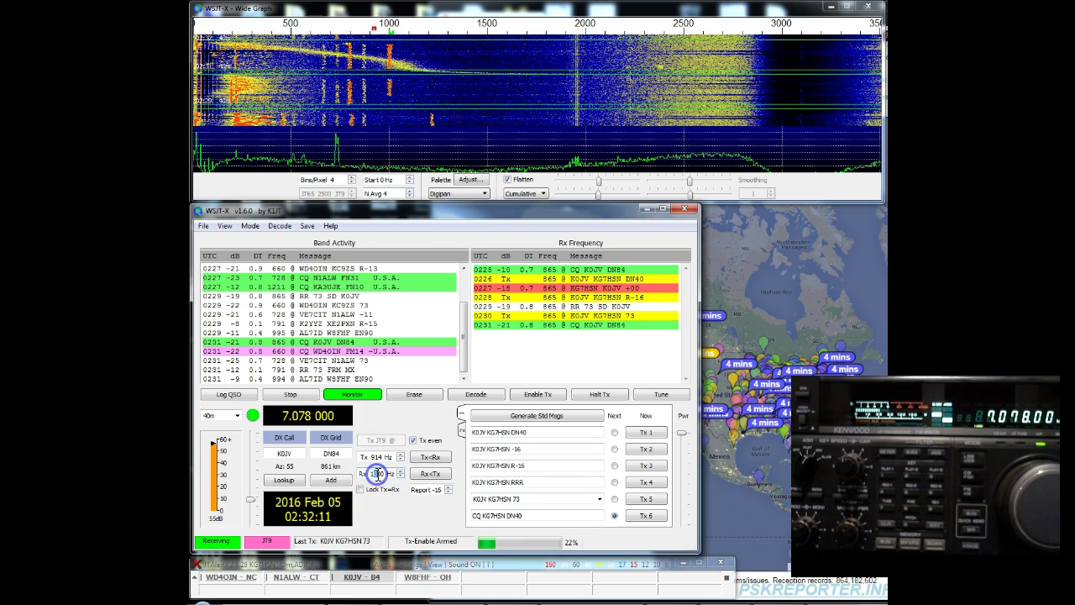
Set the Rx frequency to 1200 Hz and lock the Tx frequency to it
{"action": "type", "text": "1200"}
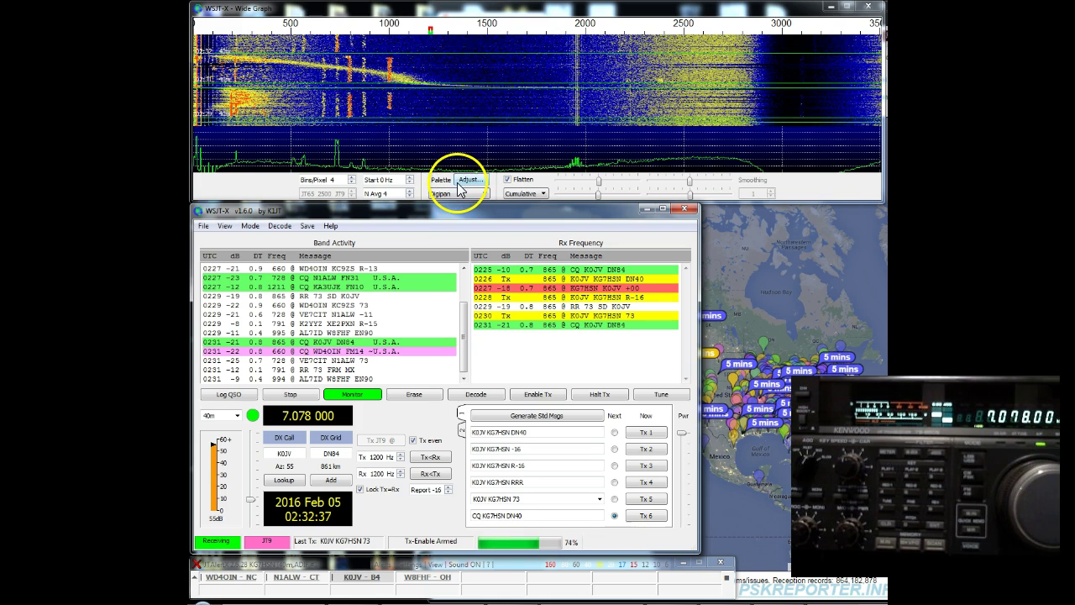
Switch to the PSK Reporter map in the browser and examine the reception reports across the United States
{"action": "left_click", "coordinate": [754, 293]}
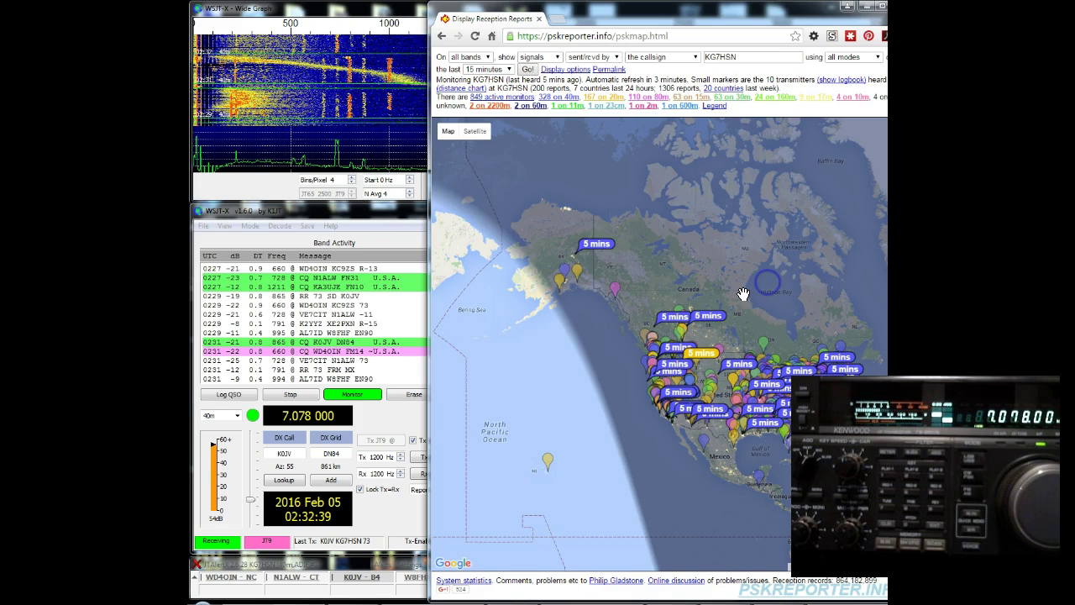
{"action": "left_click", "coordinate": [619, 308]}
{"action": "left_click", "coordinate": [643, 361]}
{"action": "double_click", "coordinate": [643, 344]}
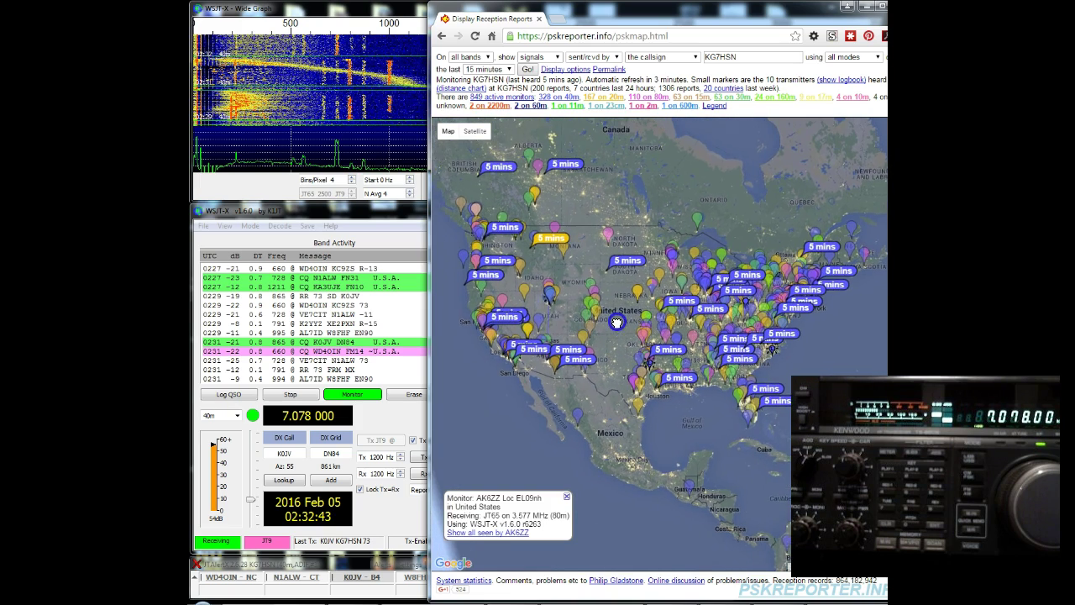
{"action": "left_click", "coordinate": [627, 292]}
{"action": "scroll", "coordinate": [625, 293], "scroll_direction": "down", "scroll_amount": 3}
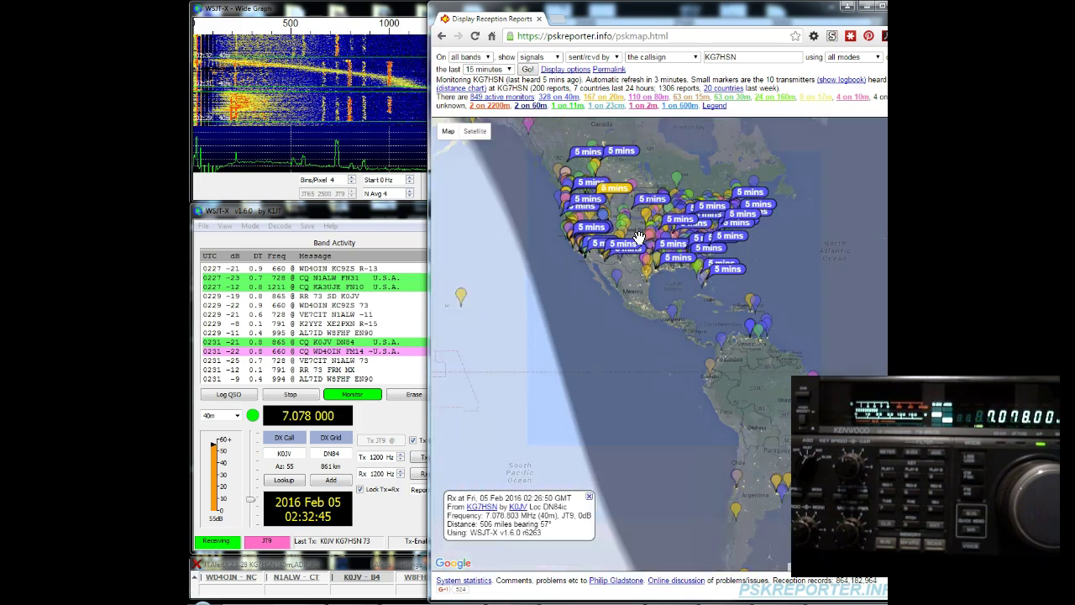
Look up the monitoring station in Antarctica and examine its details and location on the map
{"action": "left_click", "coordinate": [628, 269]}
{"action": "left_click_drag", "start_coordinate": [628, 269], "coordinate": [583, 180]}
{"action": "left_click", "coordinate": [746, 373]}
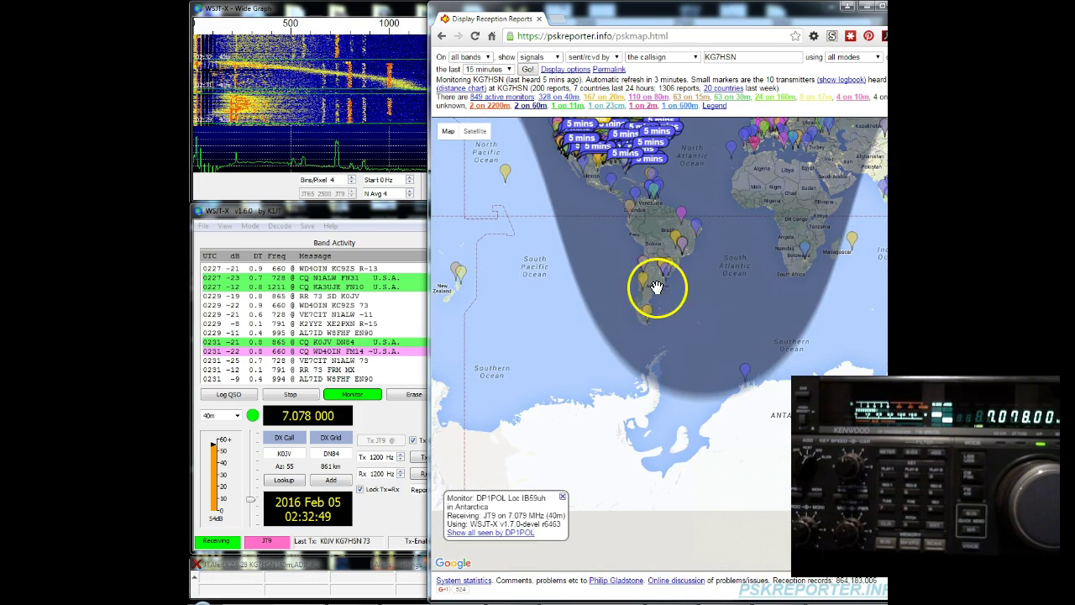
{"action": "left_click_drag", "start_coordinate": [655, 288], "coordinate": [600, 284]}
{"action": "double_click", "coordinate": [703, 389]}
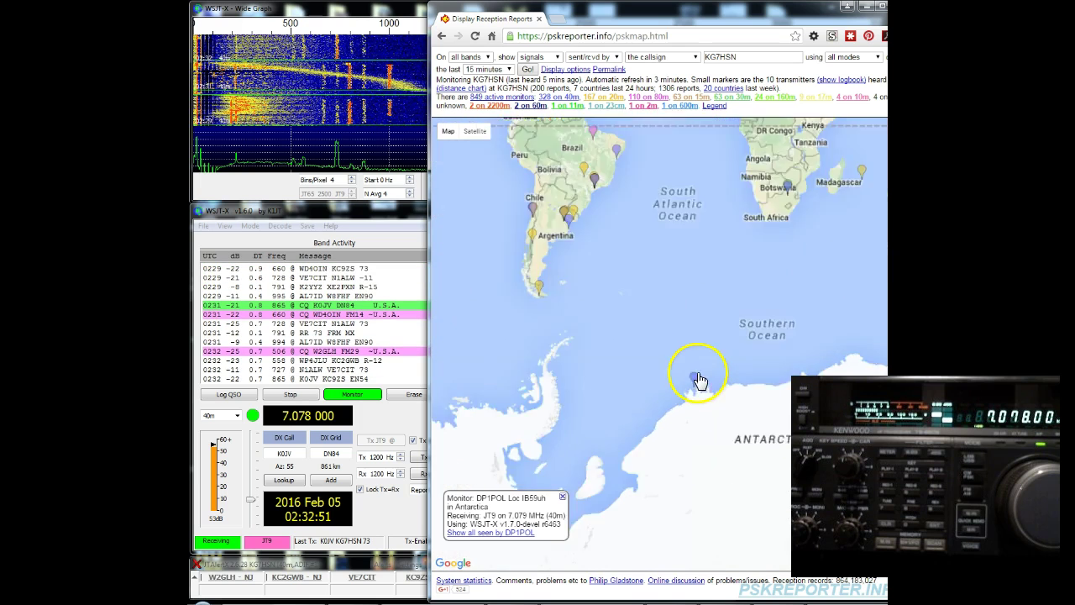
{"action": "double_click", "coordinate": [698, 379]}
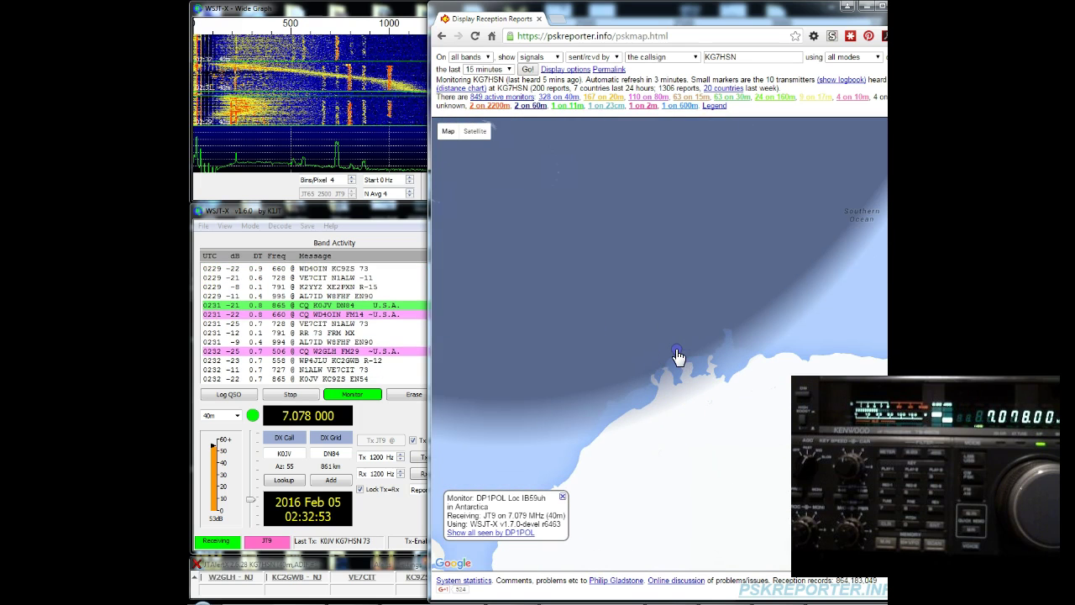
{"action": "scroll", "coordinate": [619, 322], "scroll_direction": "down", "scroll_amount": 3}
{"action": "scroll", "coordinate": [632, 376], "scroll_direction": "down", "scroll_amount": 3}
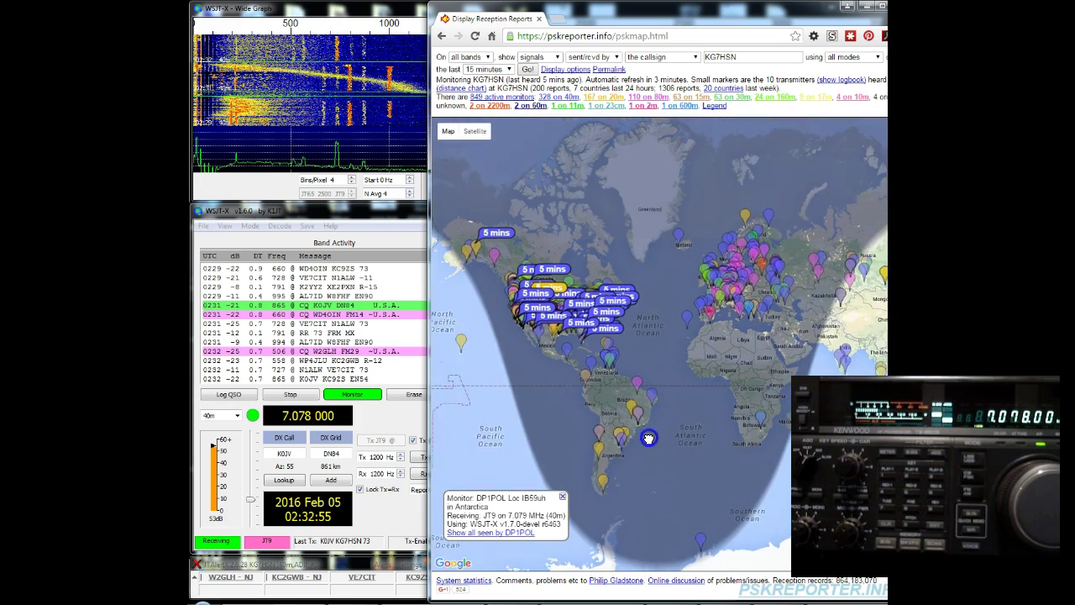
View the reception reports from the US west coast and Alaska stations and close the open report pop-up
{"action": "mouse_move", "coordinate": [540, 289]}
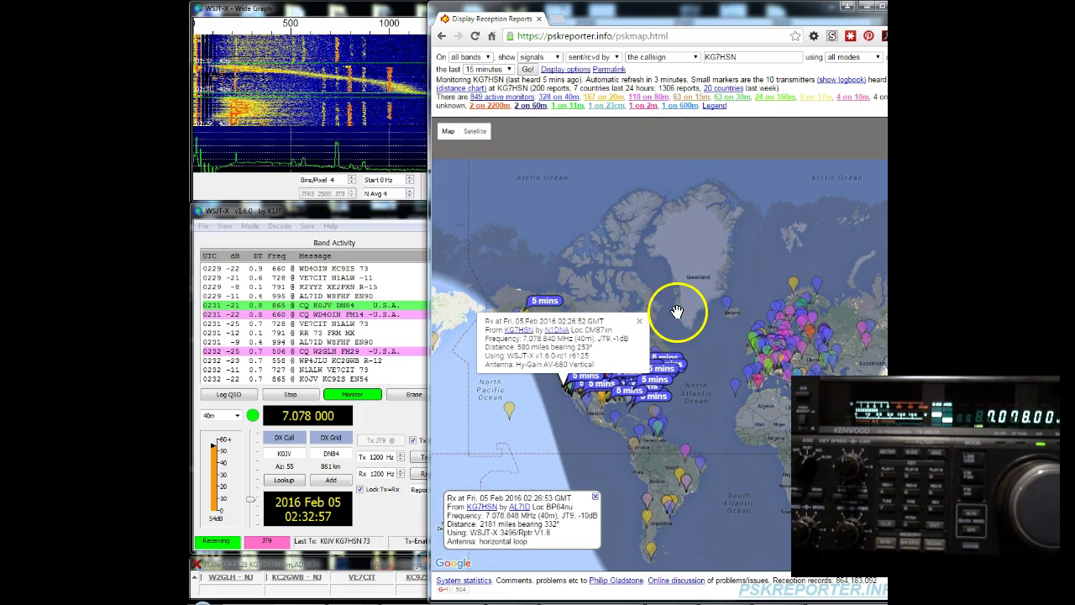
{"action": "left_click_drag", "start_coordinate": [679, 309], "coordinate": [705, 288]}
{"action": "scroll", "coordinate": [598, 267], "scroll_direction": "up", "scroll_amount": 2}
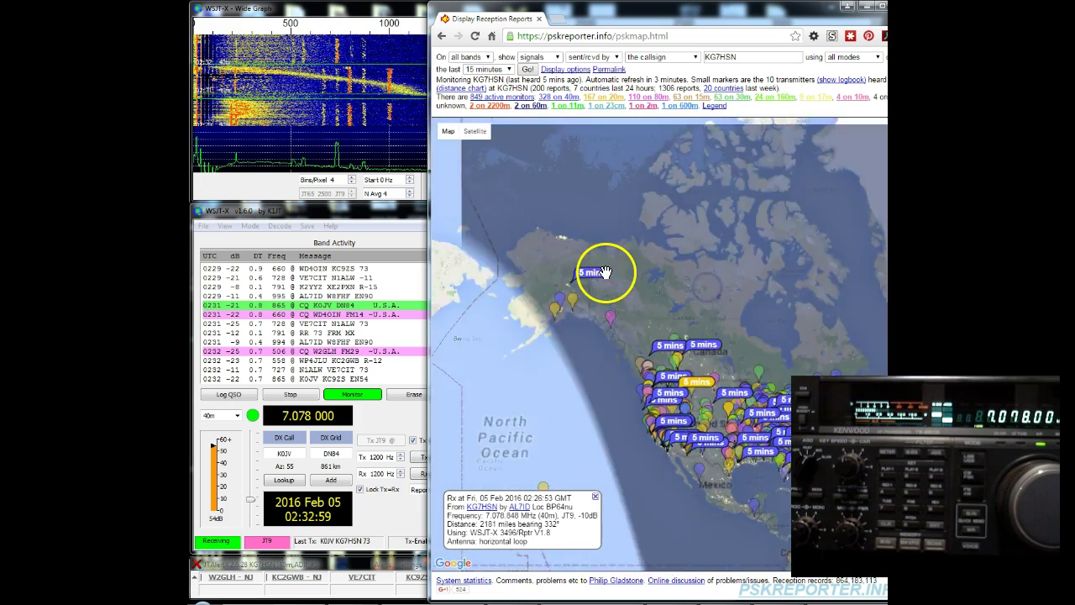
{"action": "mouse_move", "coordinate": [593, 273]}
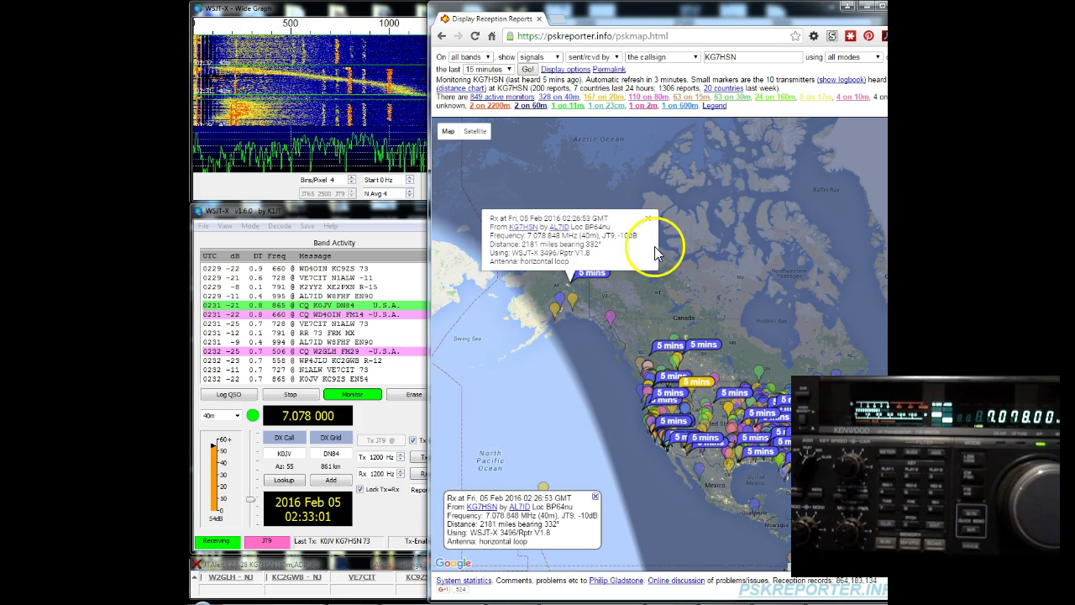
{"action": "left_click", "coordinate": [647, 219]}
Examine the reception reports from stations in the central and eastern United States and Quebec for signal level, distance and antenna
{"action": "left_click_drag", "start_coordinate": [720, 333], "coordinate": [598, 216]}
{"action": "scroll", "coordinate": [694, 333], "scroll_direction": "up", "scroll_amount": 2}
{"action": "left_click_drag", "start_coordinate": [781, 446], "coordinate": [827, 493]}
{"action": "mouse_move", "coordinate": [552, 380]}
{"action": "mouse_move", "coordinate": [494, 364]}
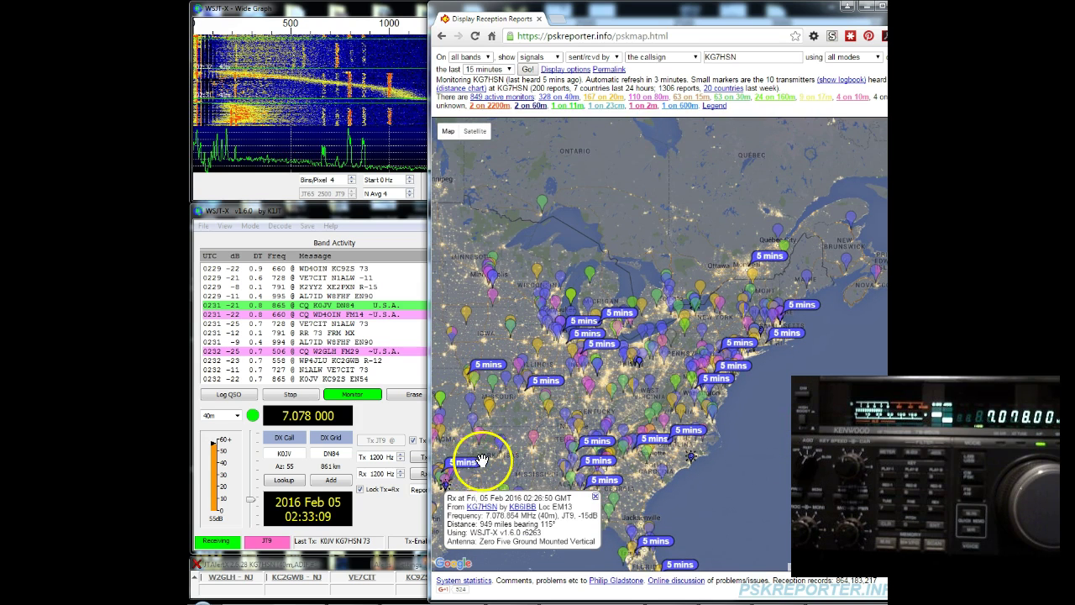
{"action": "mouse_move", "coordinate": [649, 441]}
{"action": "mouse_move", "coordinate": [685, 436]}
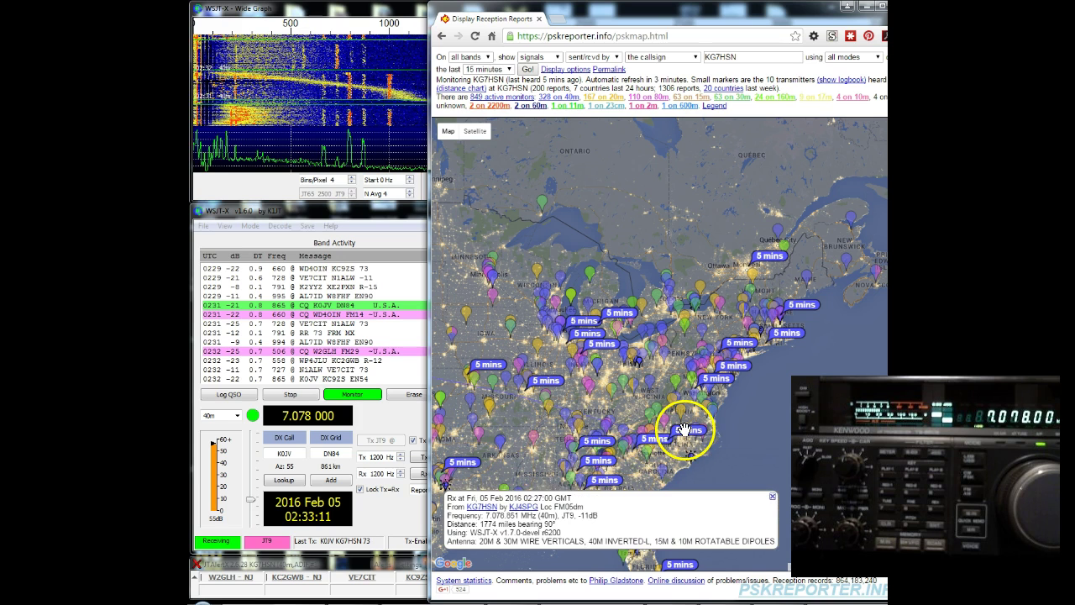
{"action": "mouse_move", "coordinate": [769, 257]}
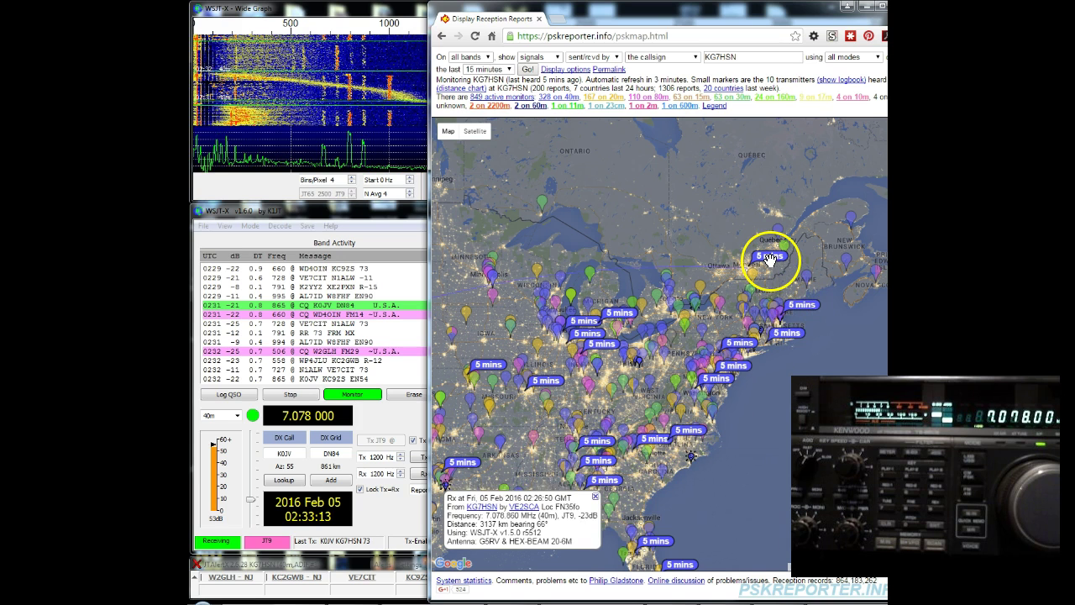
{"action": "scroll", "coordinate": [600, 308], "scroll_direction": "down", "scroll_amount": 1}
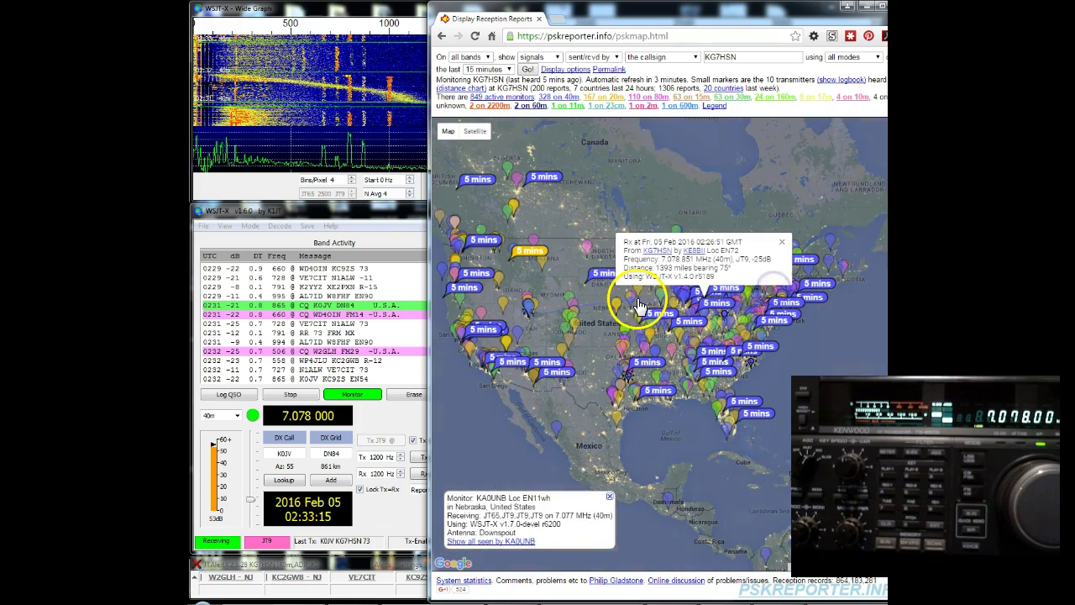
{"action": "mouse_move", "coordinate": [595, 358]}
{"action": "scroll", "coordinate": [595, 354], "scroll_direction": "down", "scroll_amount": 1}
Return to WSJT-X and check the PSK Reporter spotting option in the reporting settings, closing the settings with OK
{"action": "left_click", "coordinate": [351, 242]}
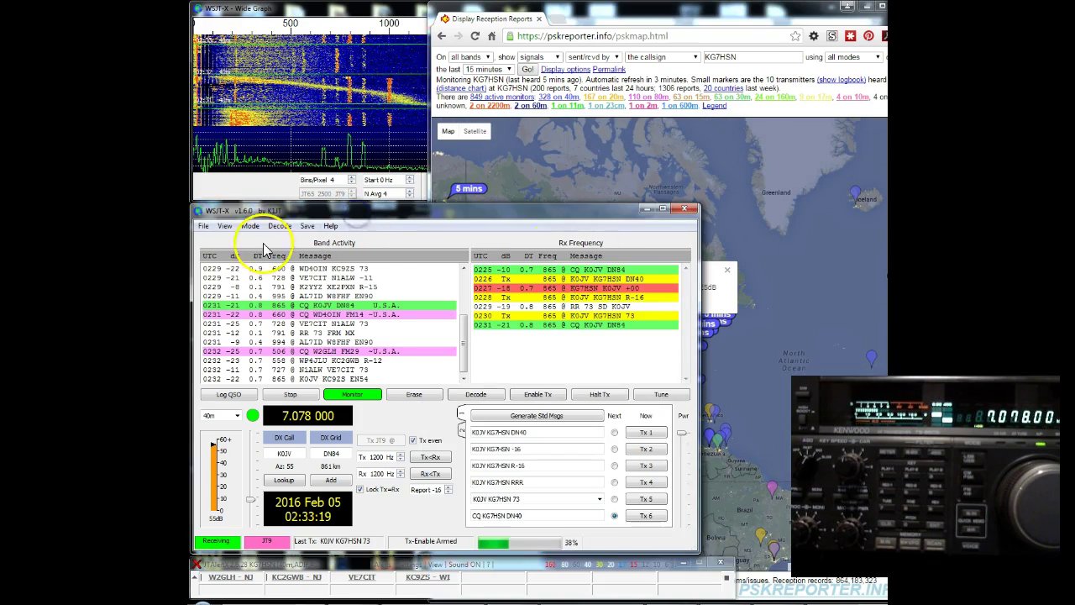
{"action": "left_click", "coordinate": [210, 227]}
{"action": "left_click", "coordinate": [240, 339]}
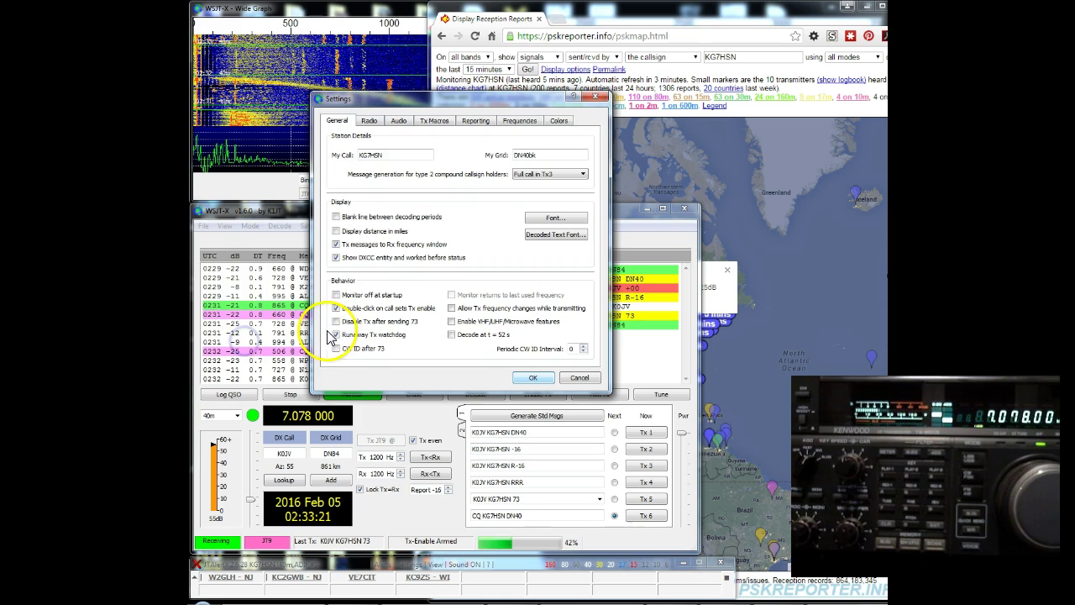
{"action": "left_click", "coordinate": [477, 122]}
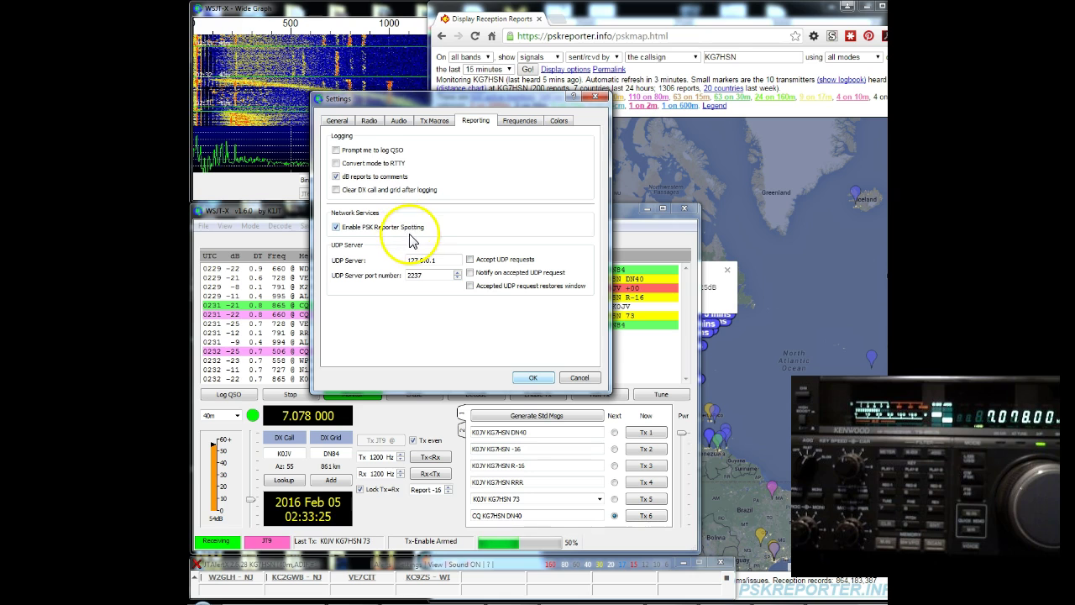
{"action": "left_click", "coordinate": [536, 377]}
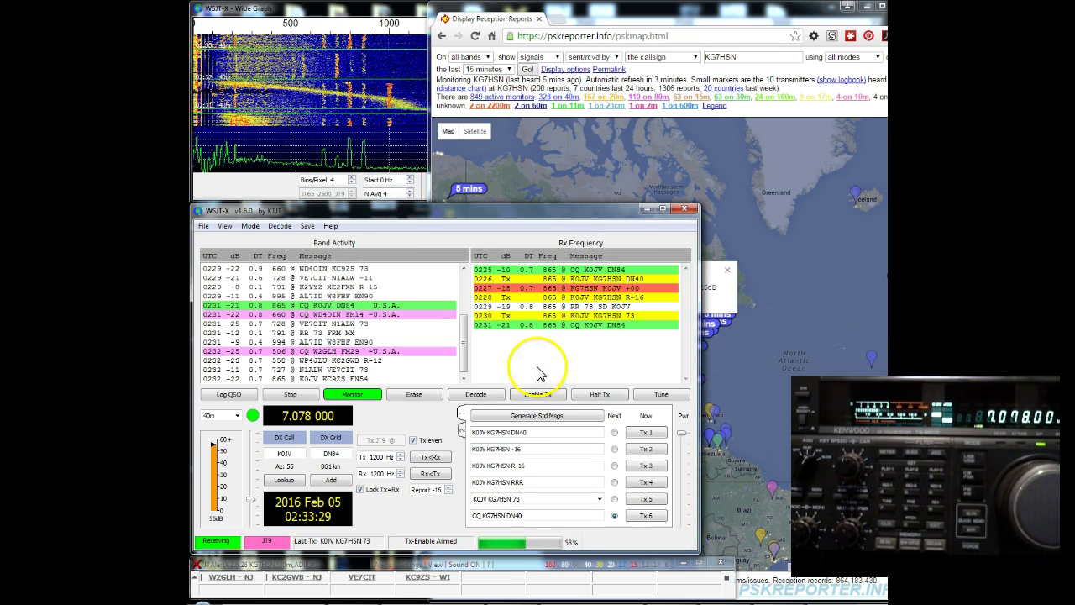